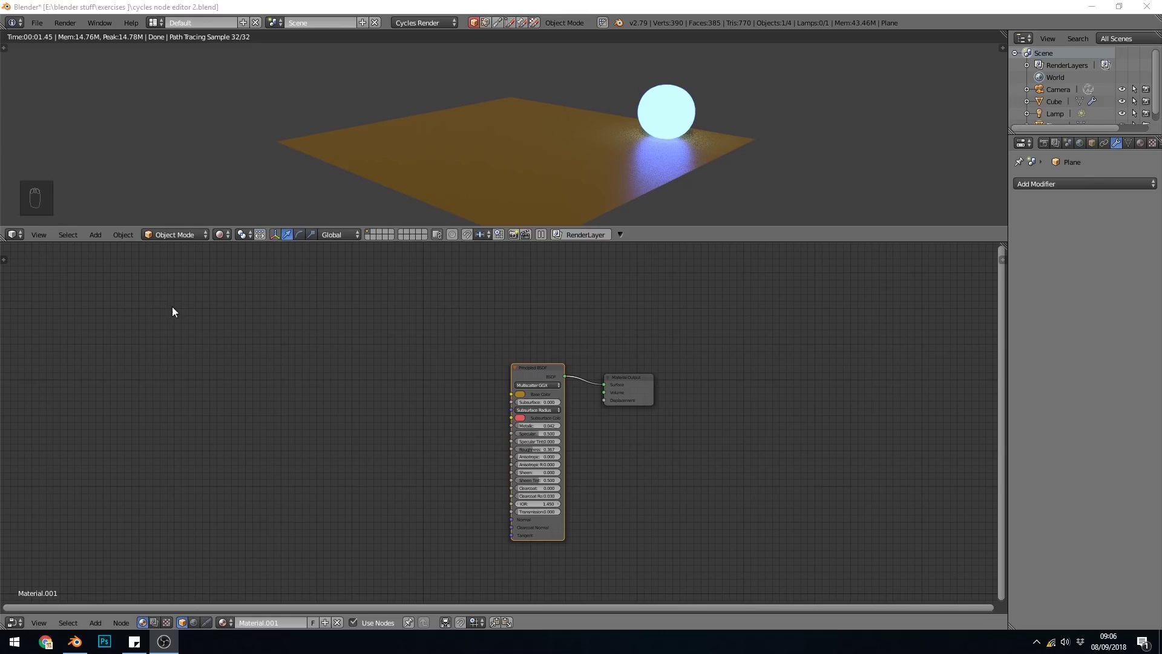
left_click(33, 25)
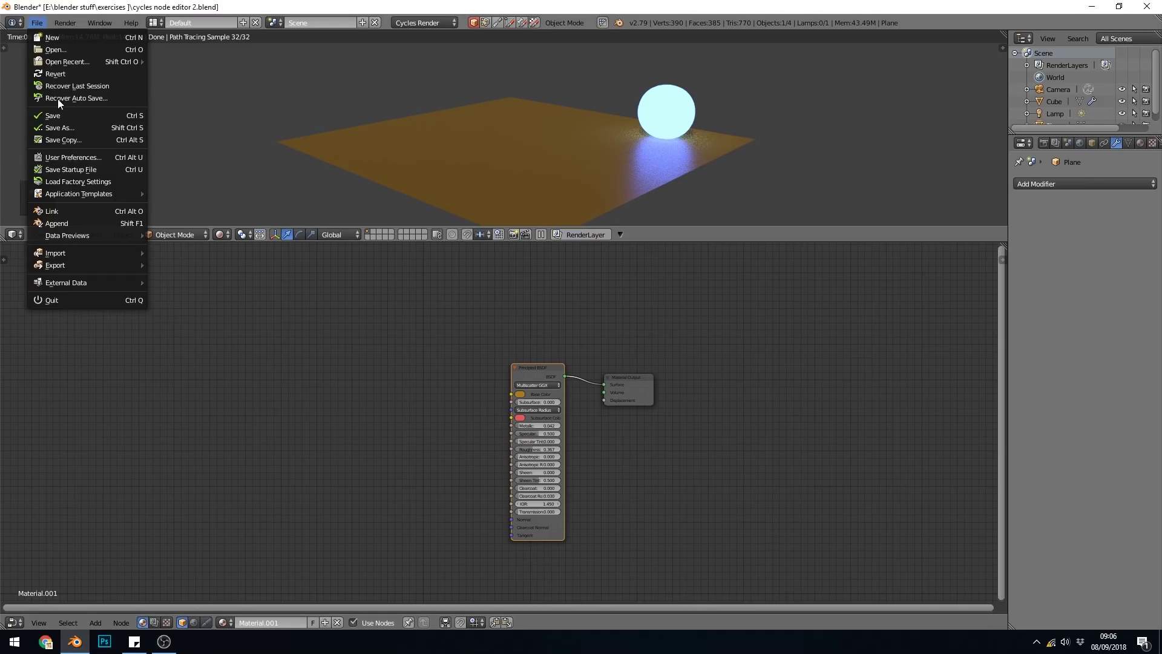
left_click(67, 156)
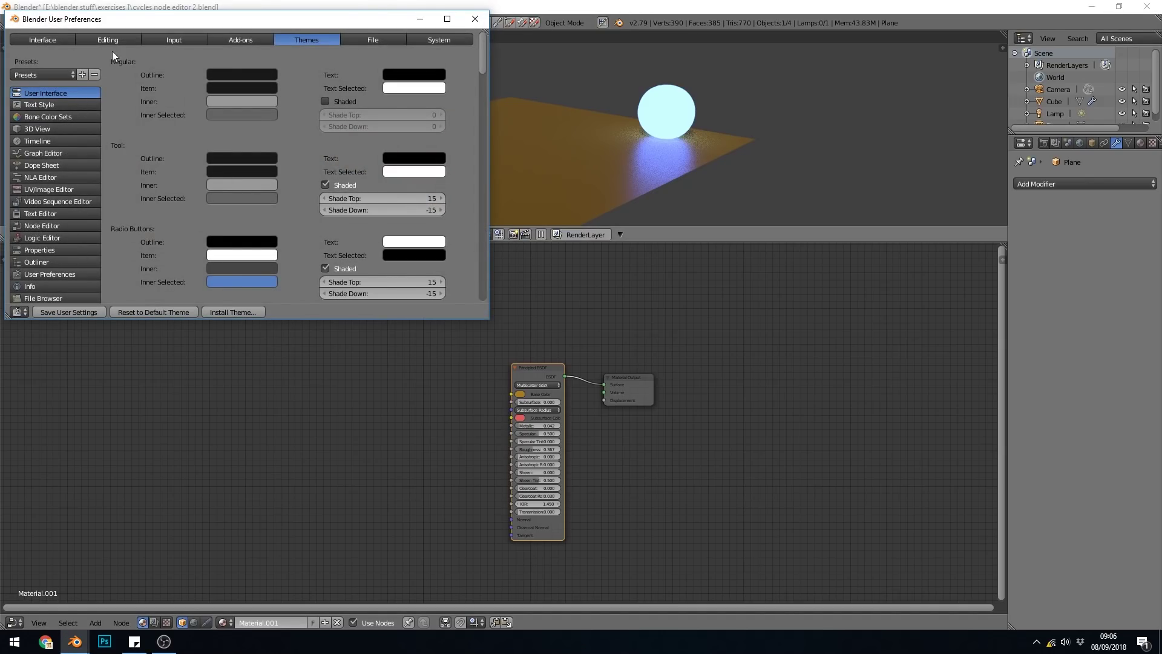
left_click(249, 42)
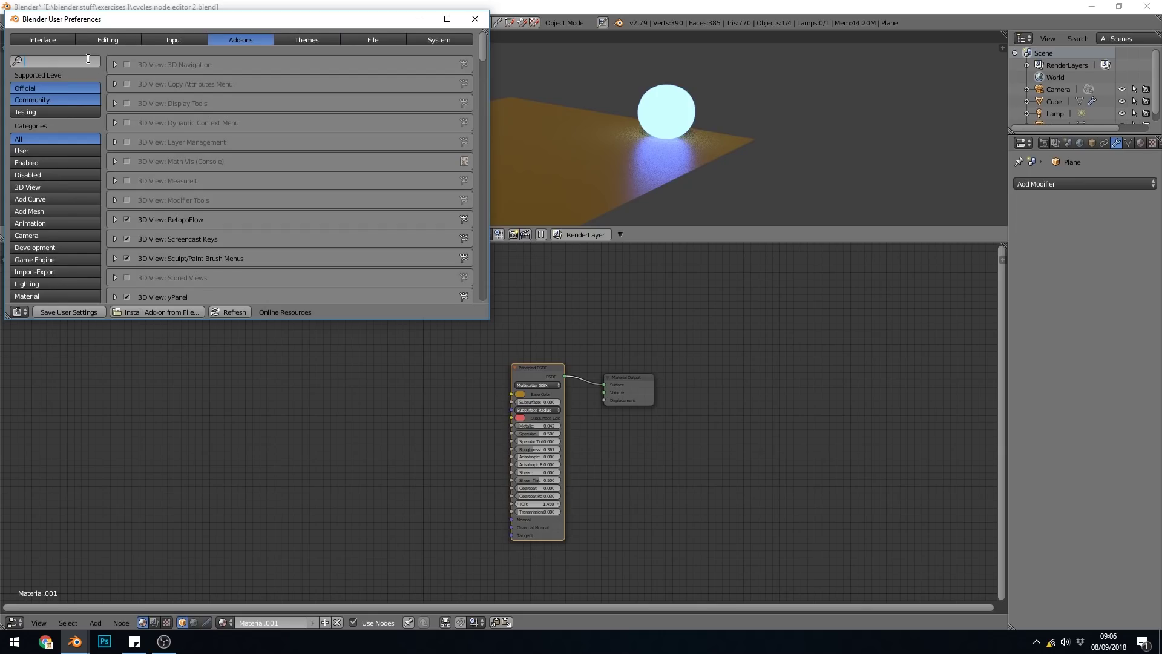
type("node")
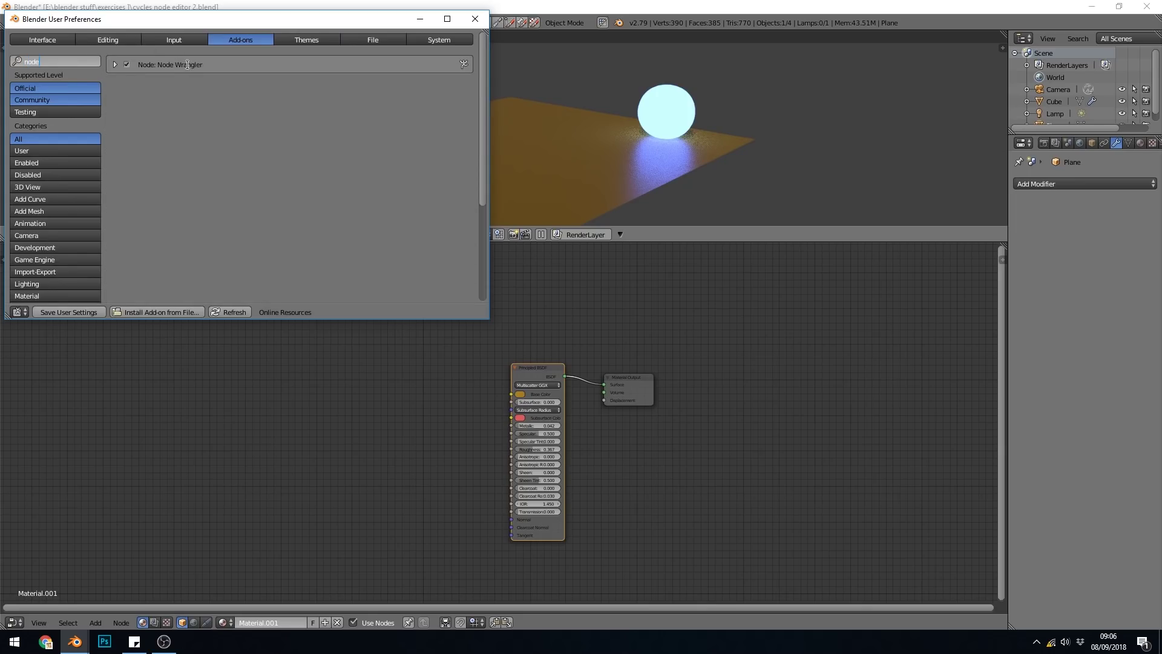
left_click(91, 313)
left_click(475, 19)
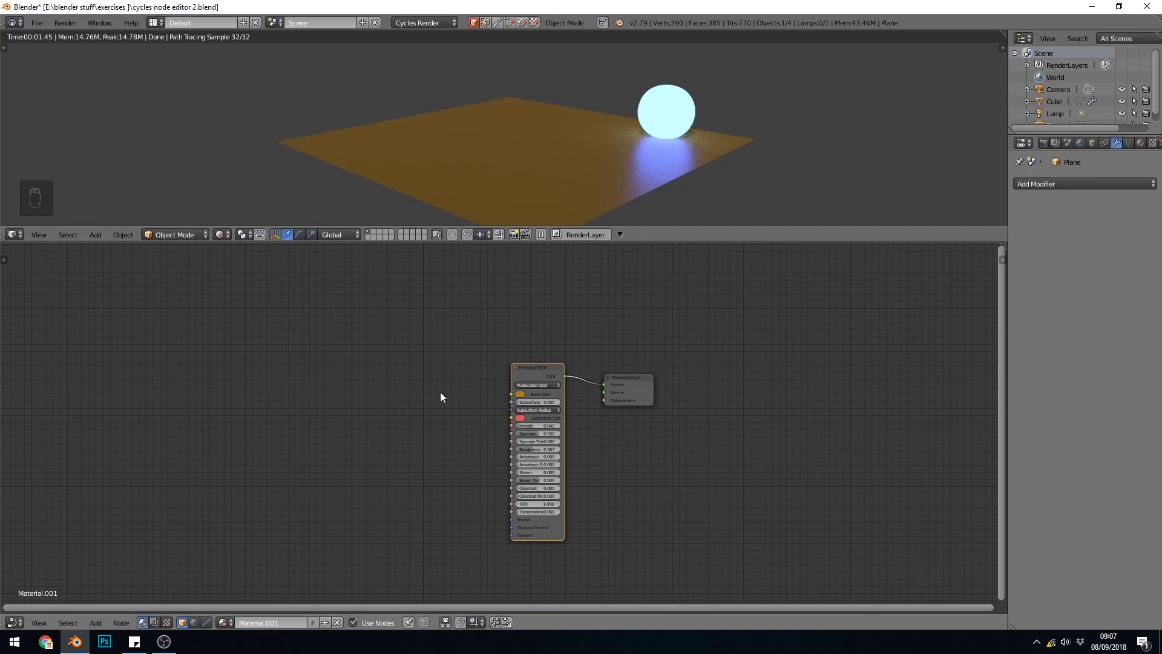
Look through the list of available editor types.
left_click(14, 622)
Browse the Node Wrangler menu and operator search, then dismiss the menu without choosing anything.
key("ctrl+space")
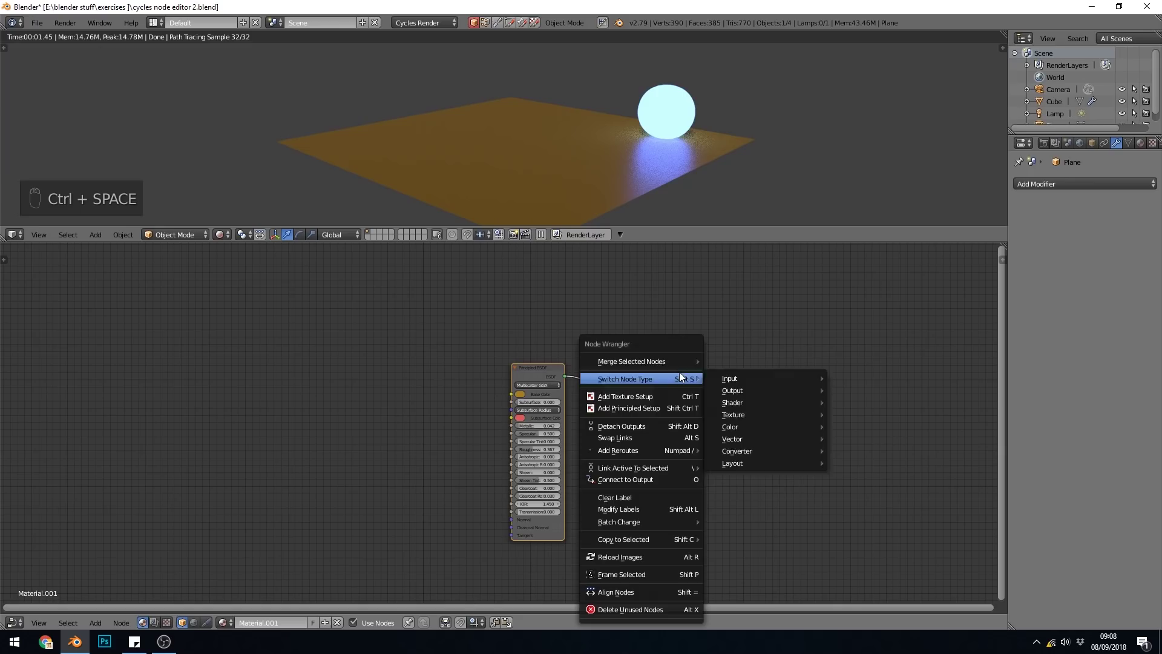
mouse_move(676, 362)
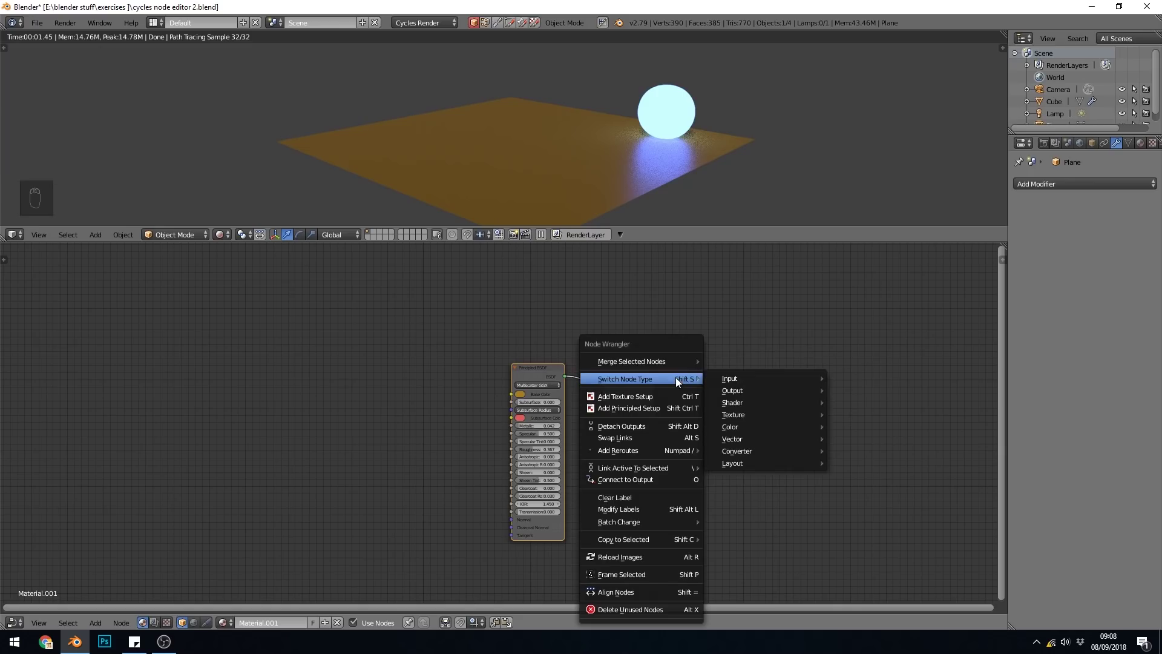
key("space")
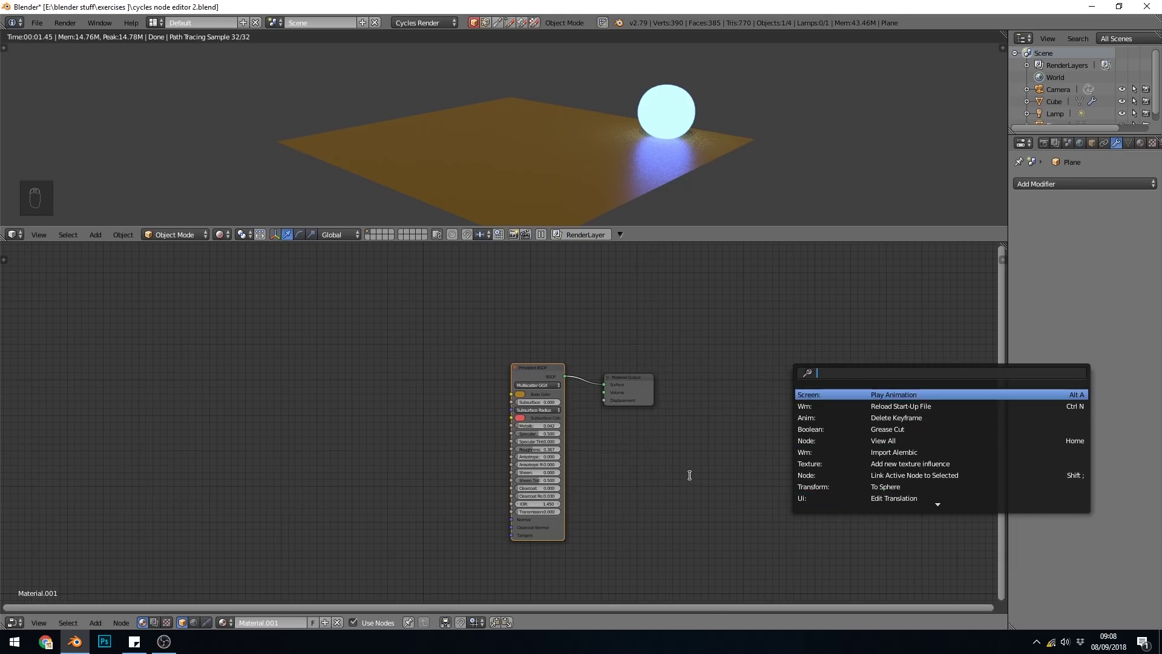
key("Escape")
key("ctrl+space")
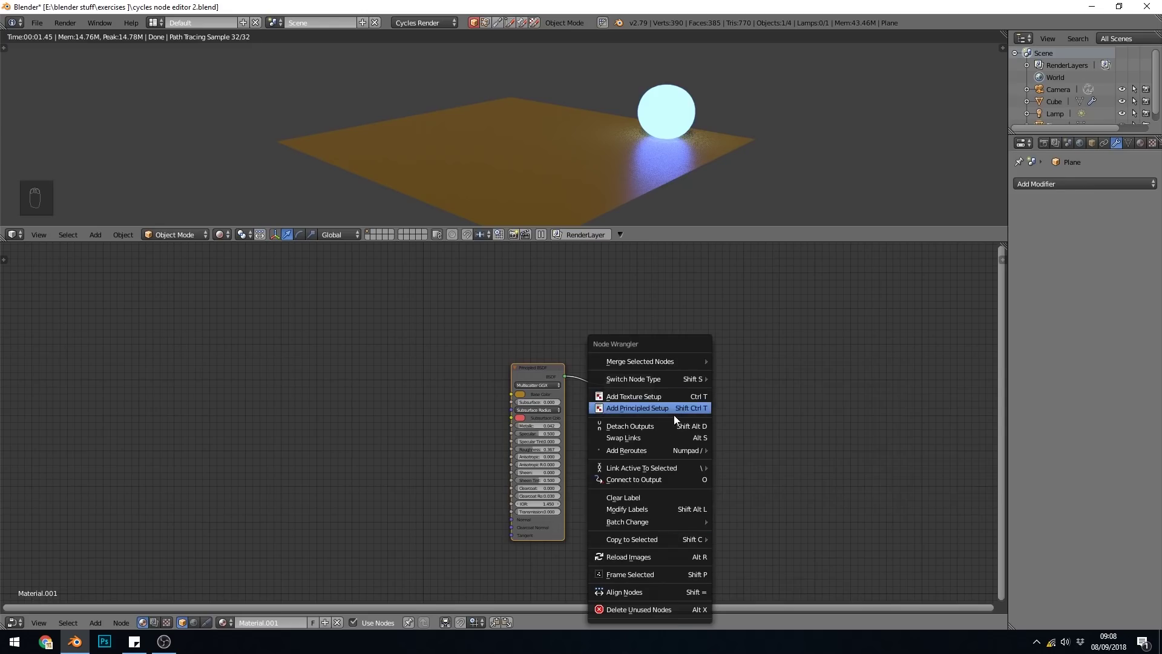
mouse_move(670, 450)
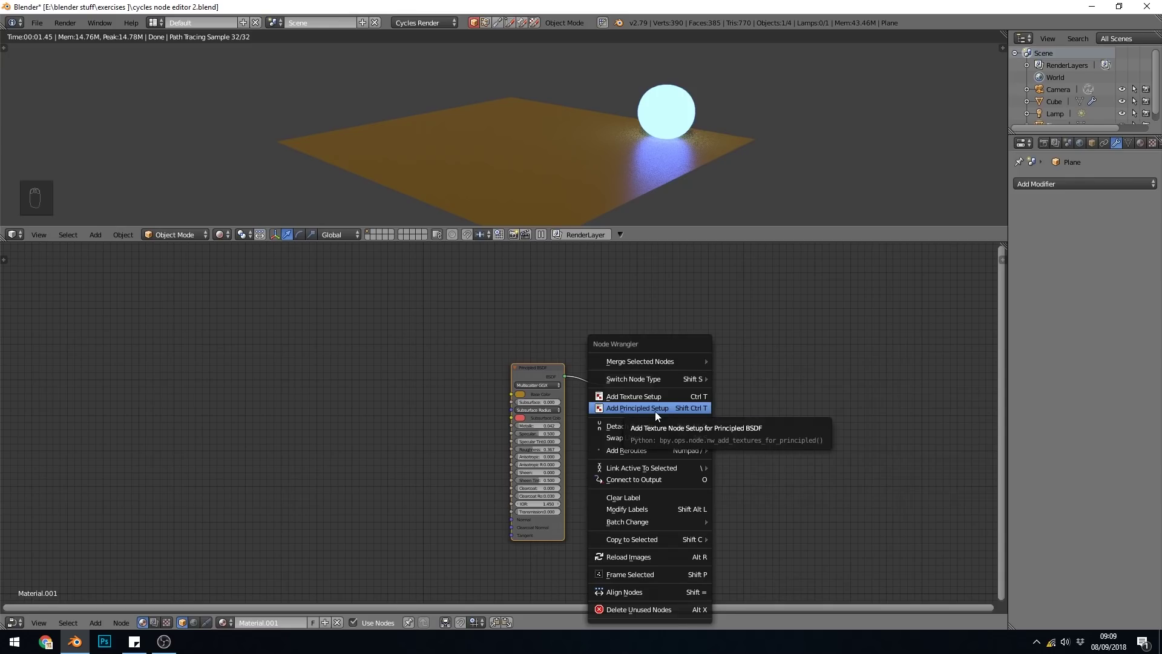
left_click(503, 377)
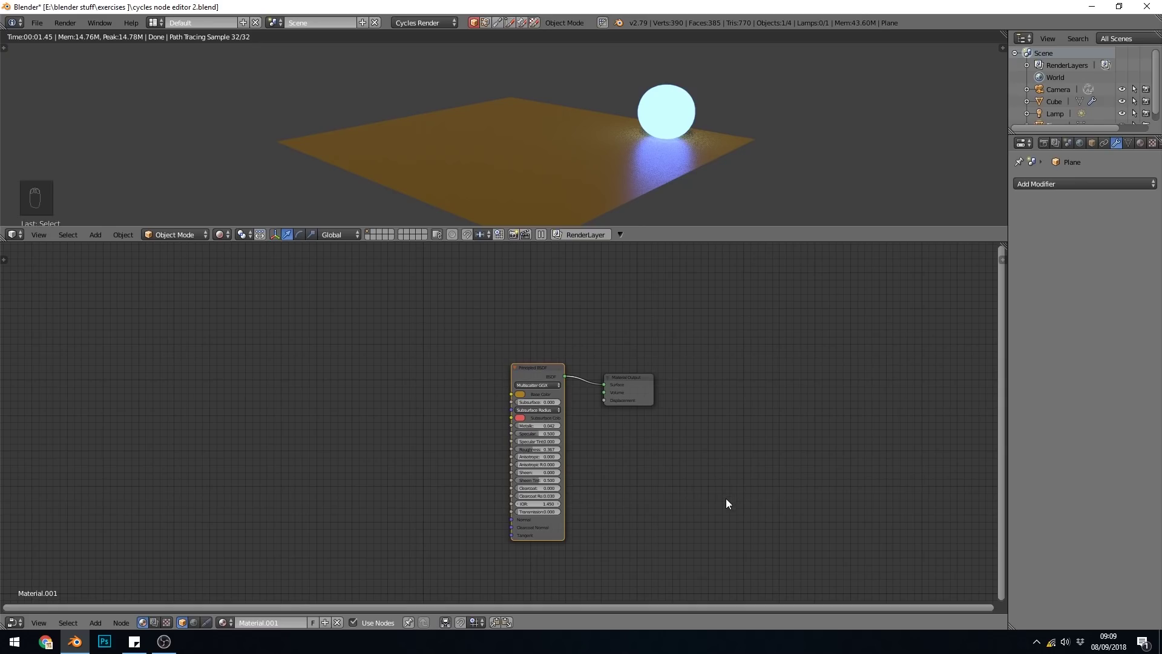
Build the Principled texture setup from all six ConcreteWall001 images, browsed as thumbnails.
key("ctrl+shift+t")
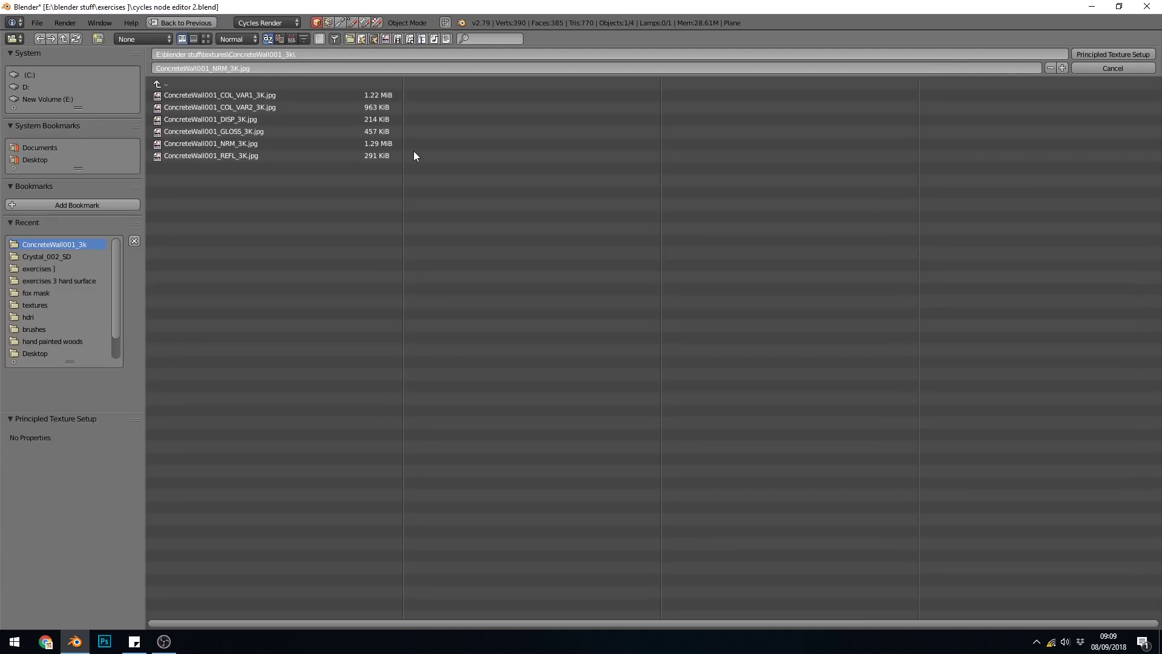
left_click(209, 40)
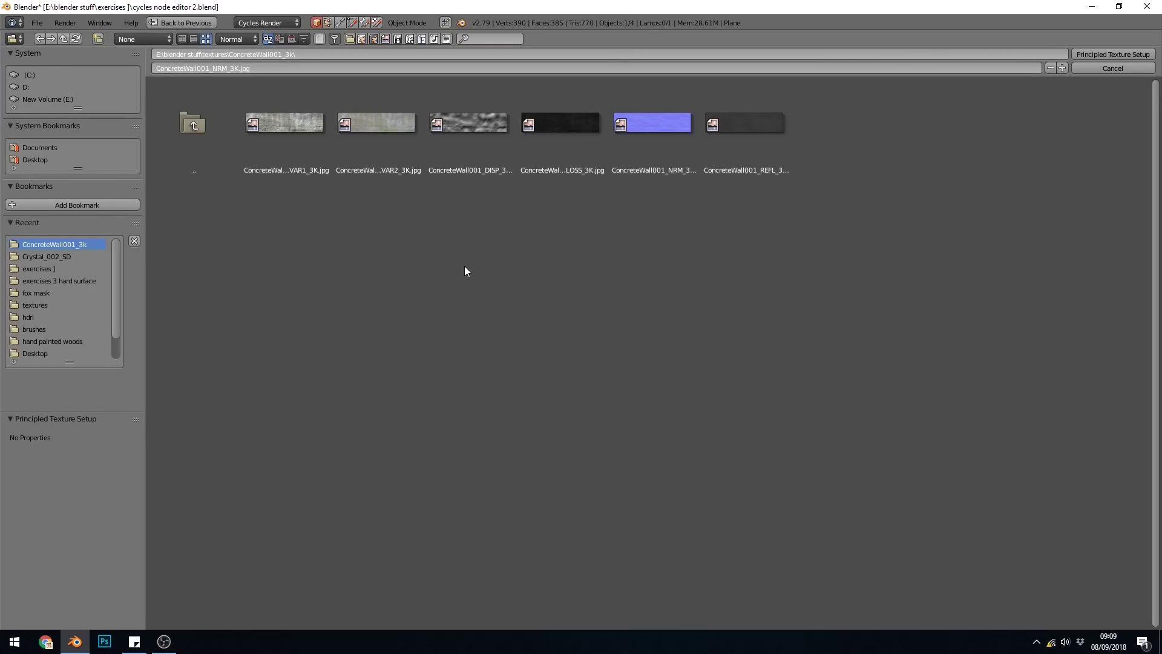
left_click_drag(839, 291, 289, 117)
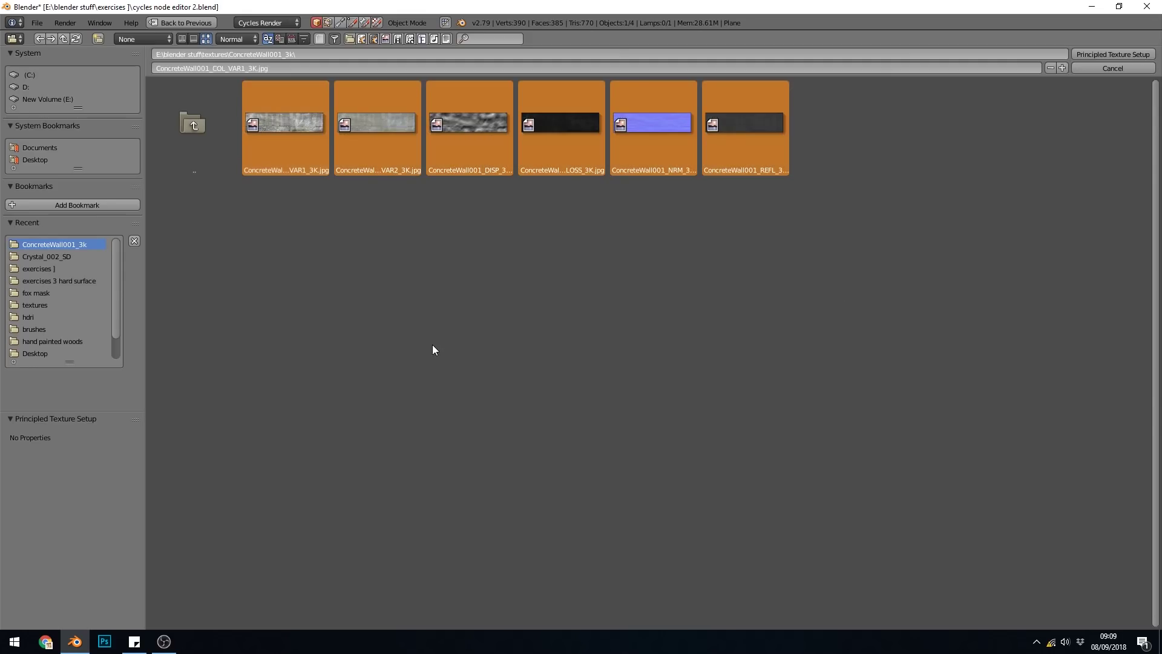
left_click(1094, 54)
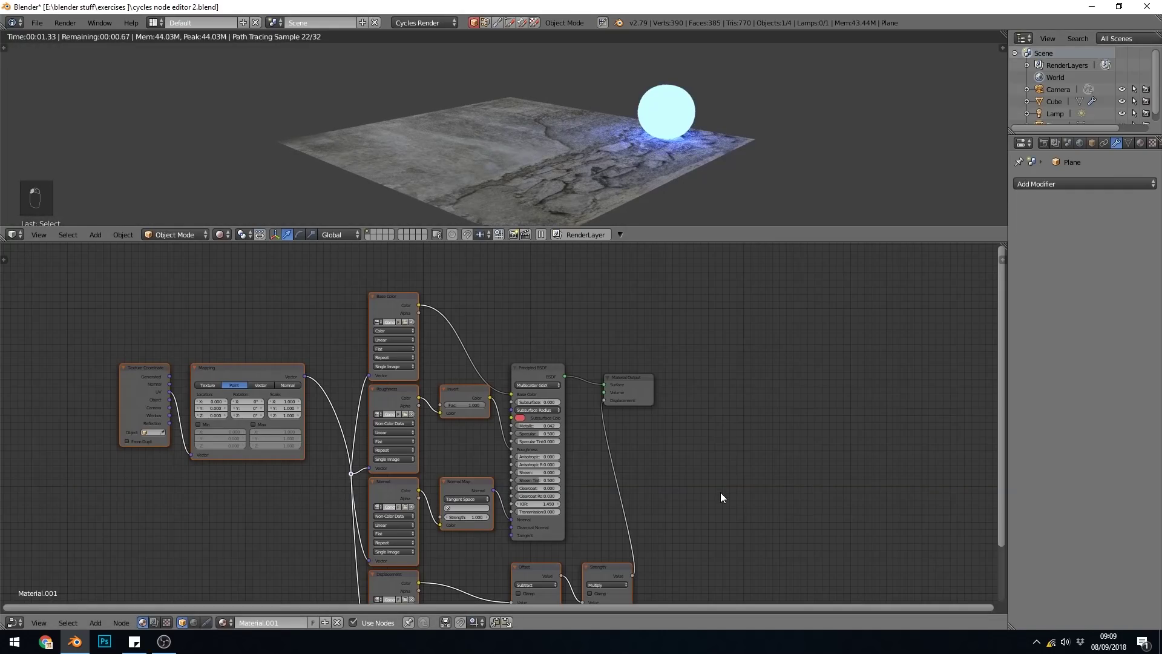
Bring the Displacement nodes into view and nudge the Displacement texture node slightly down-right.
middle_click_drag(721, 494, 733, 427)
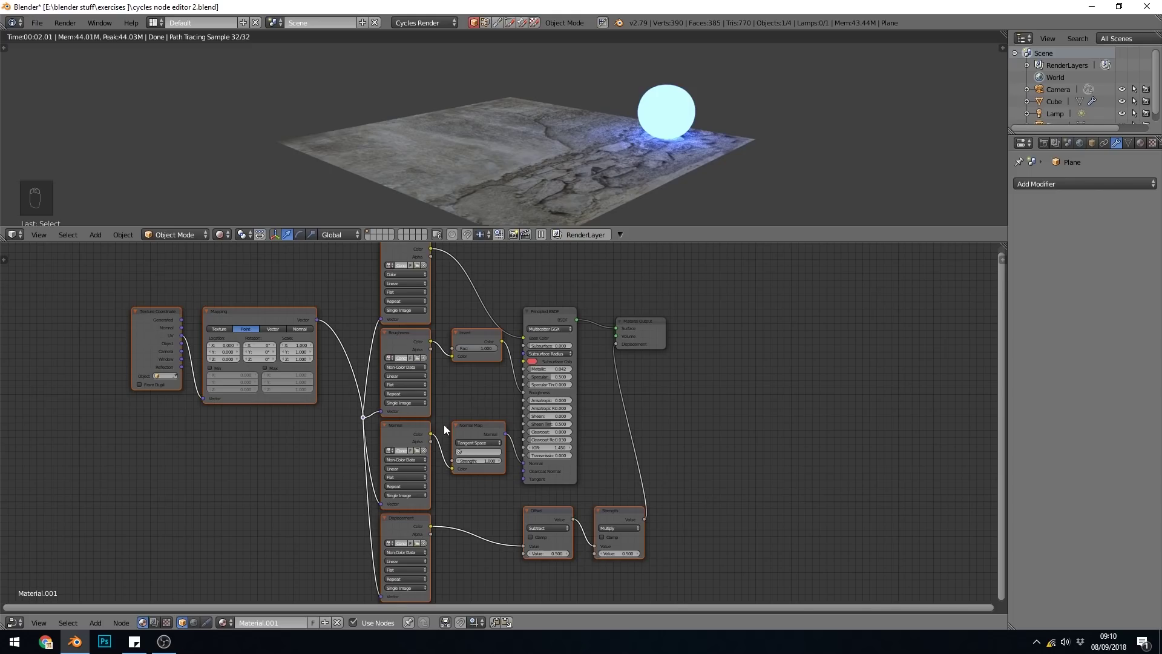
left_click_drag(410, 524, 412, 531)
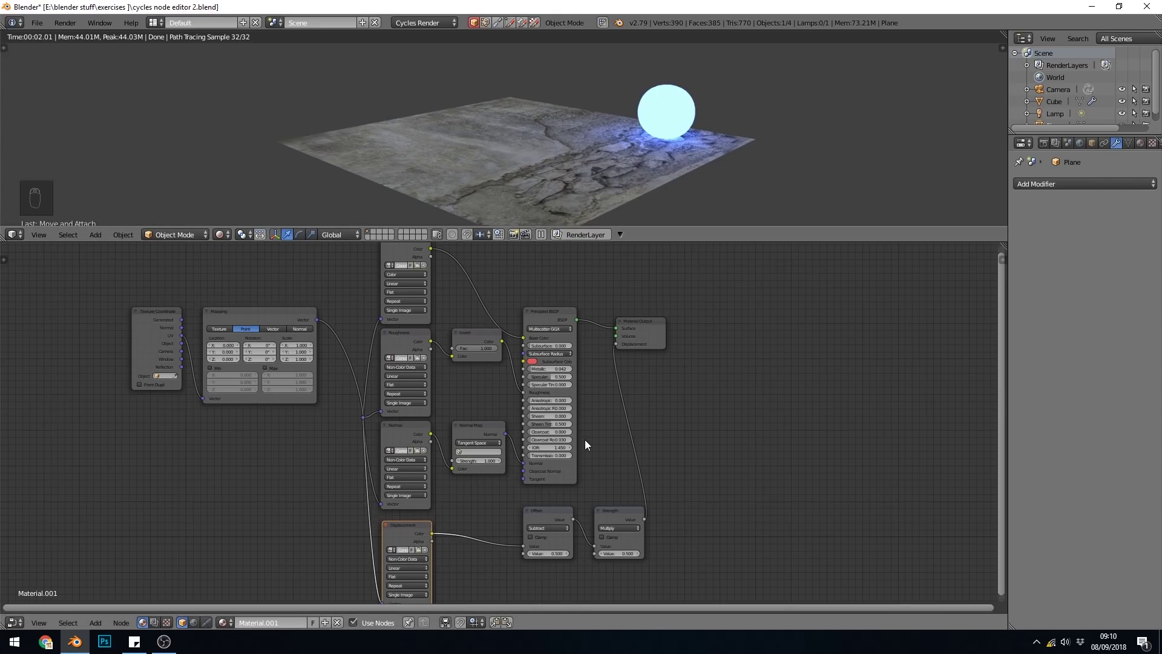
Undo the full setup and rebuild it from only the COL_VAR1, GLOSS and NRM images.
key("ctrl+z")
key("ctrl+z")
key("ctrl+z")
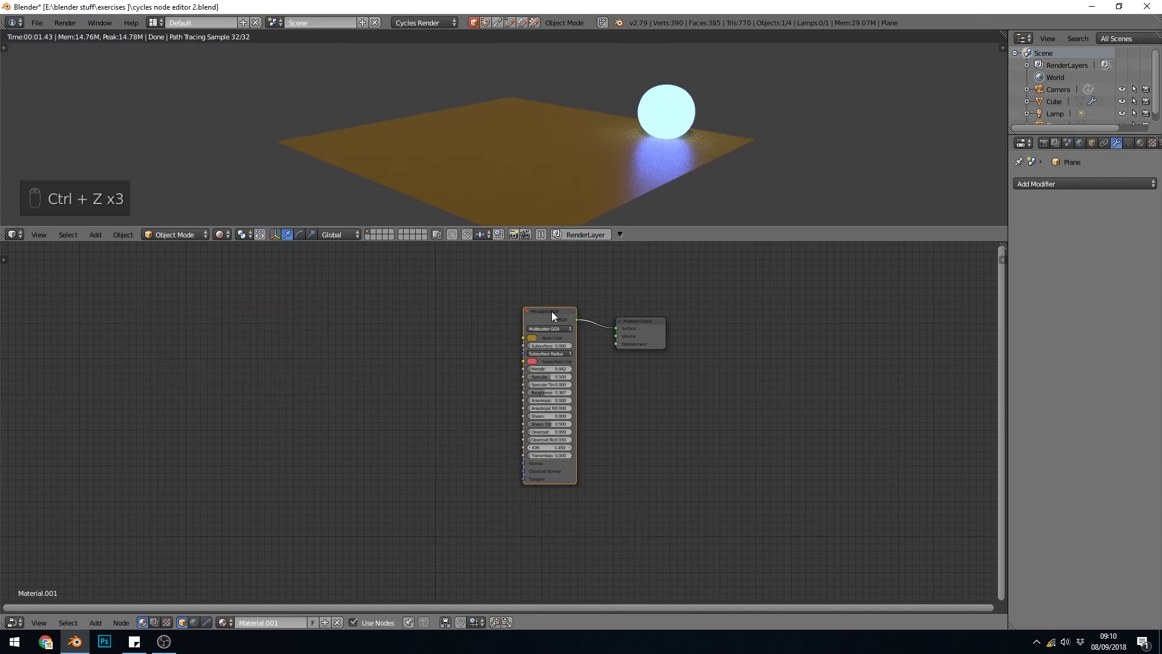
key("ctrl+shift+t")
left_click(288, 127)
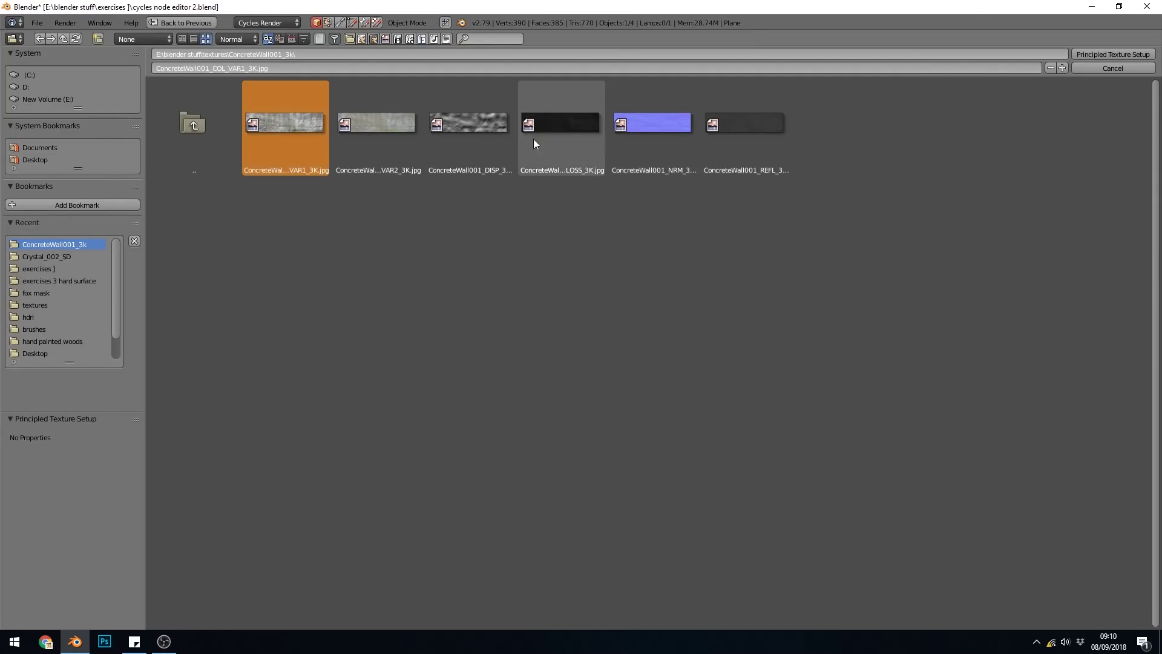
left_click(551, 130, "shift")
left_click(647, 133, "shift")
key("Return")
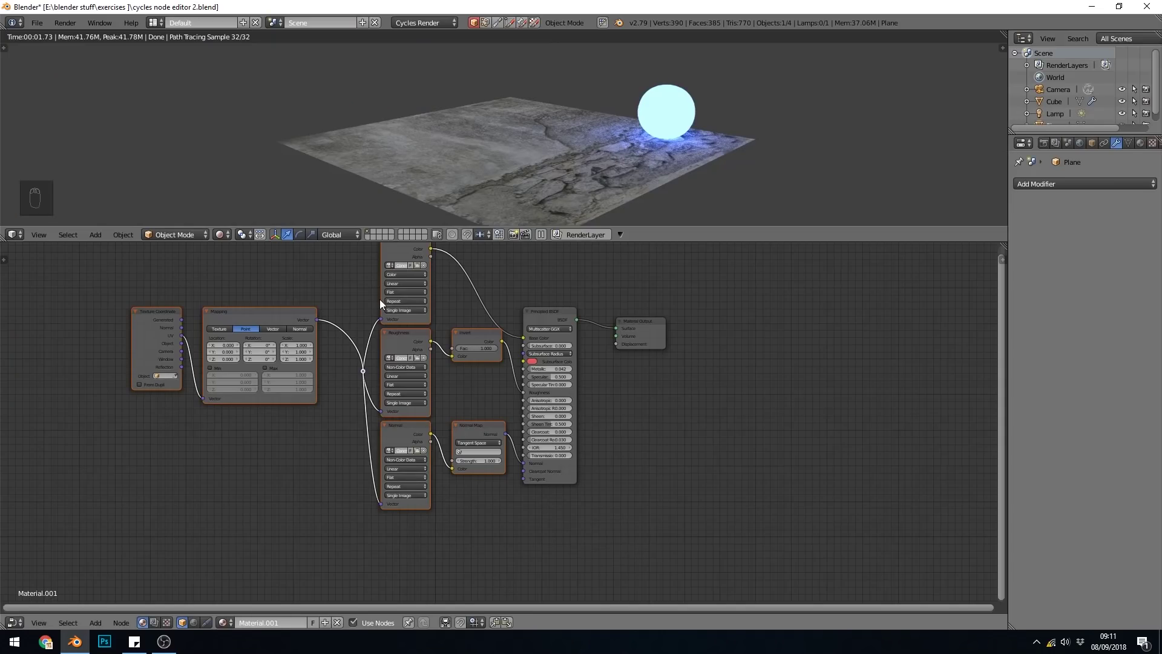
Undo the widened Color node and three-image setup, then reopen the texture picker in list view.
left_click_drag(380, 299, 349, 299)
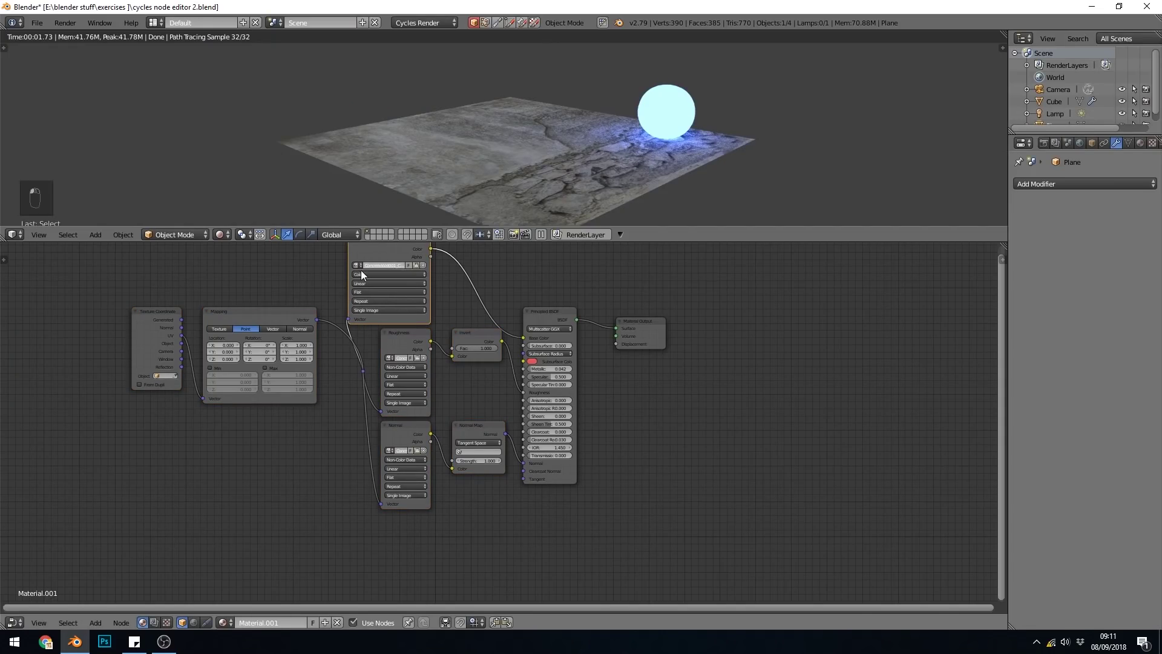
key("ctrl+z")
key("ctrl+z")
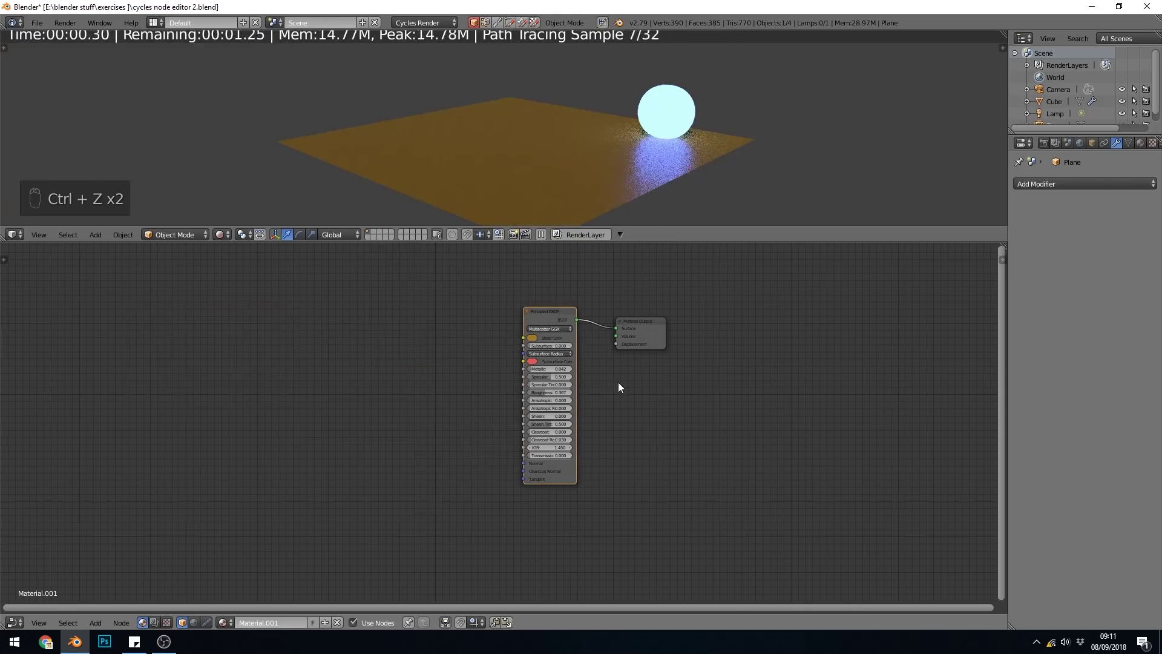
key("ctrl+shift+t")
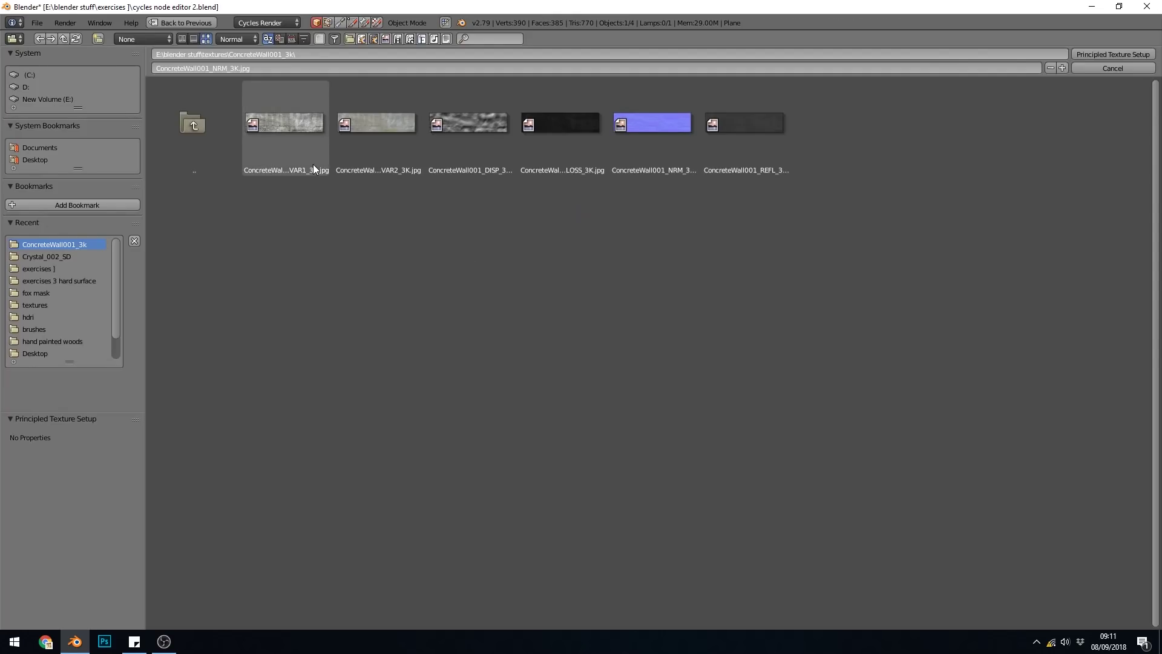
left_click(185, 39)
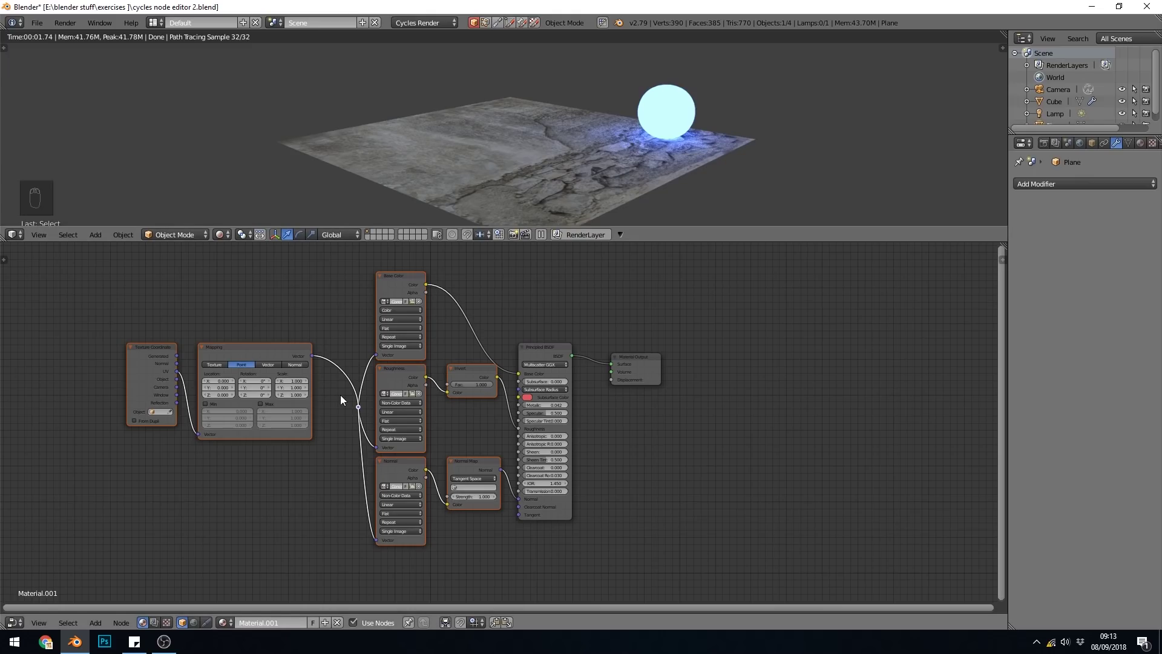
Delete the Texture Coordinate and Mapping nodes and the leftover reroute.
left_click(174, 352)
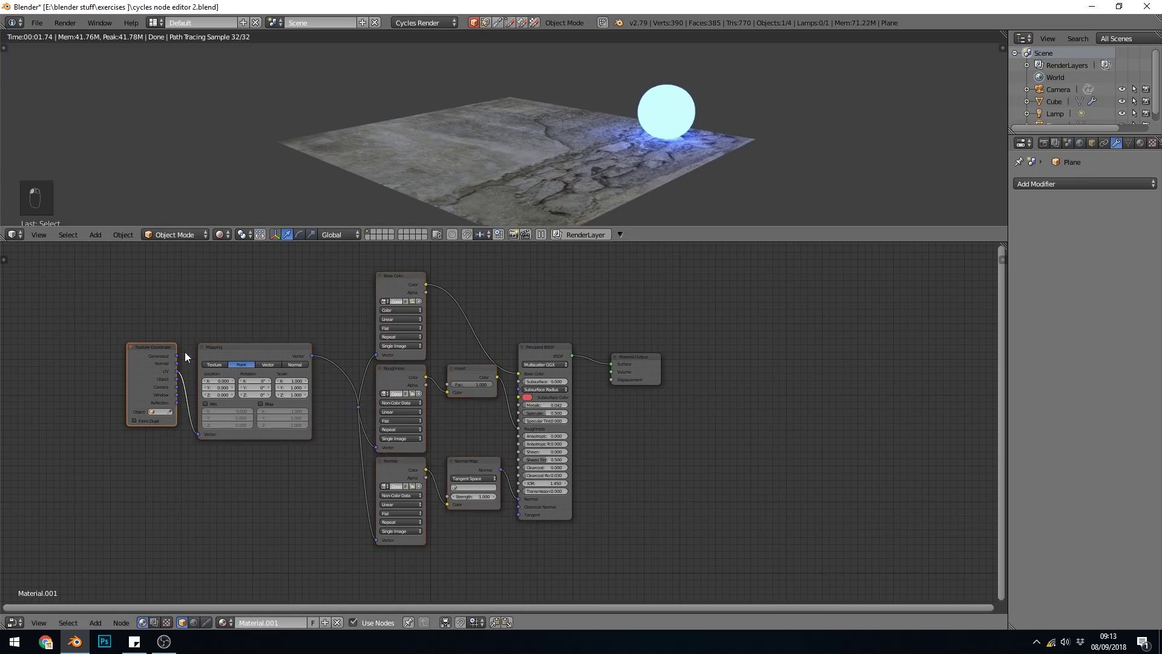
left_click(281, 351, "shift")
key("x")
key("Delete")
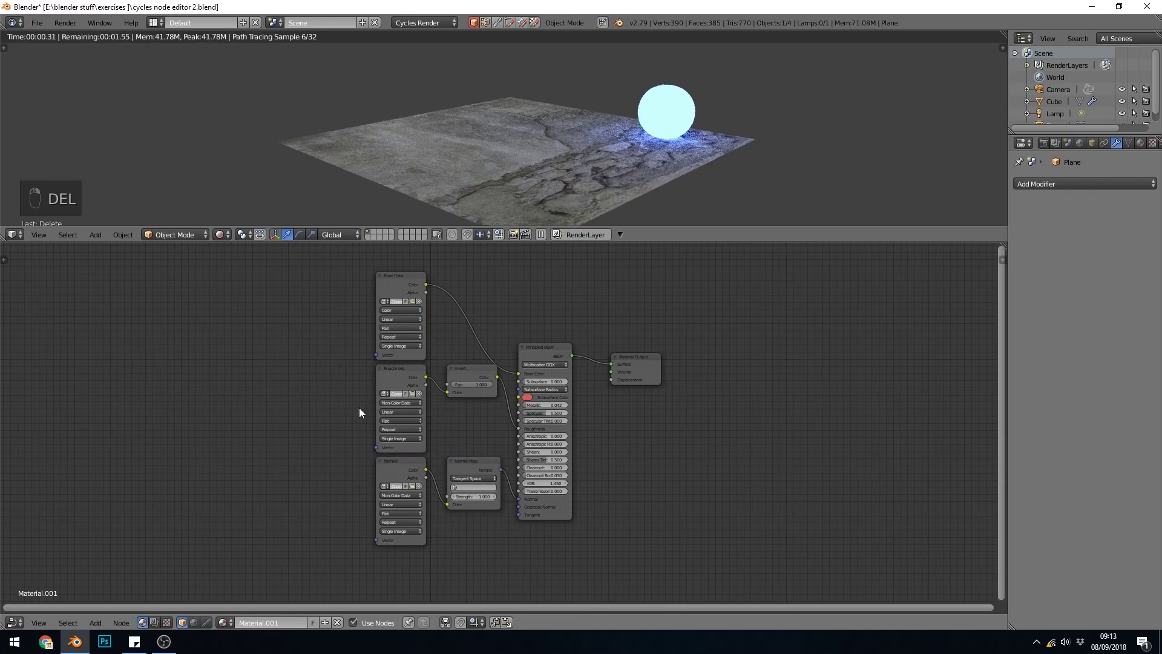
Try Ctrl+T auto-mapping on the Base Color texture, then undo it.
left_click(388, 282)
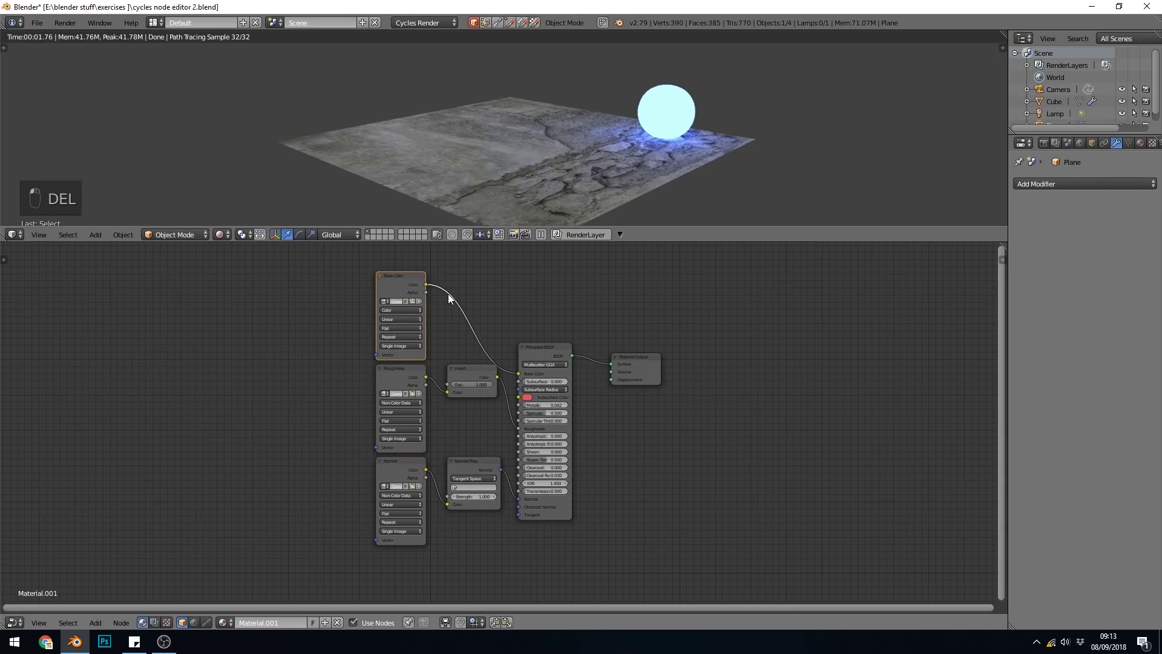
key("ctrl+t")
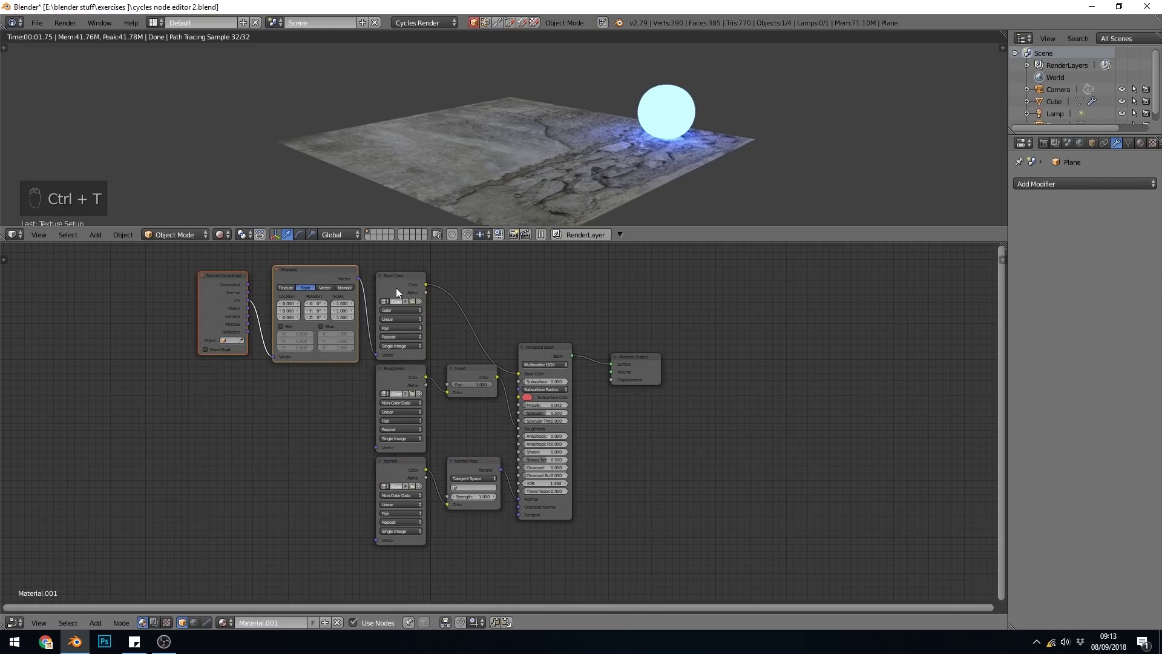
key("ctrl+z")
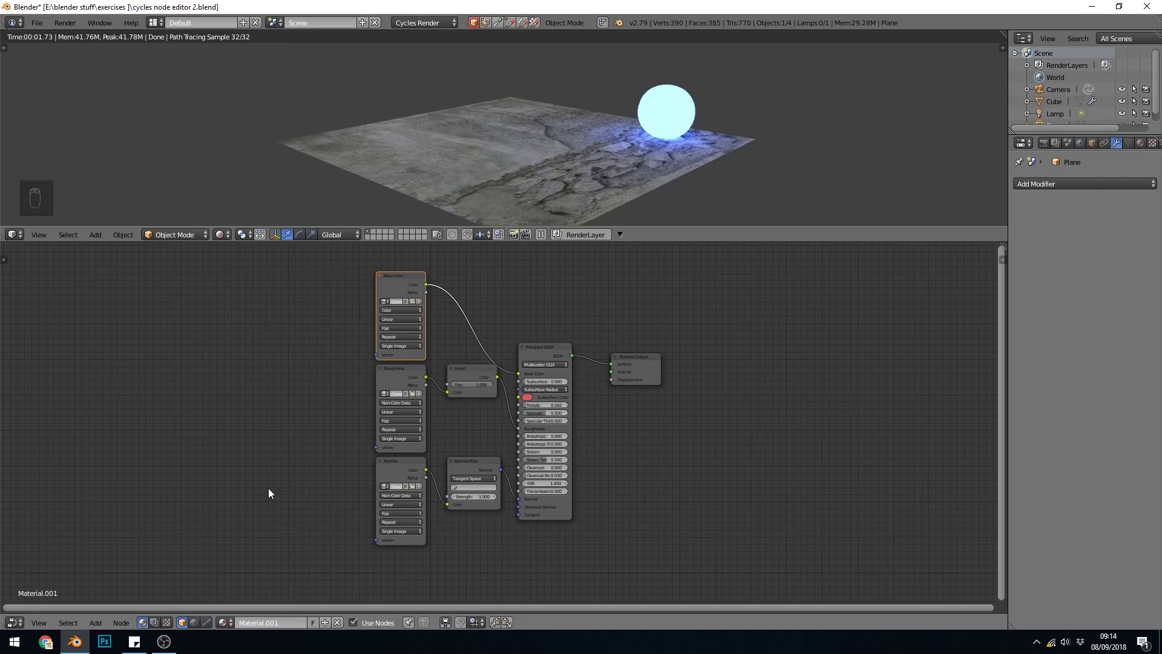
Lower the Invert node and preview the Base Color, Roughness and Normal textures on the plane.
left_click_drag(474, 378, 473, 408)
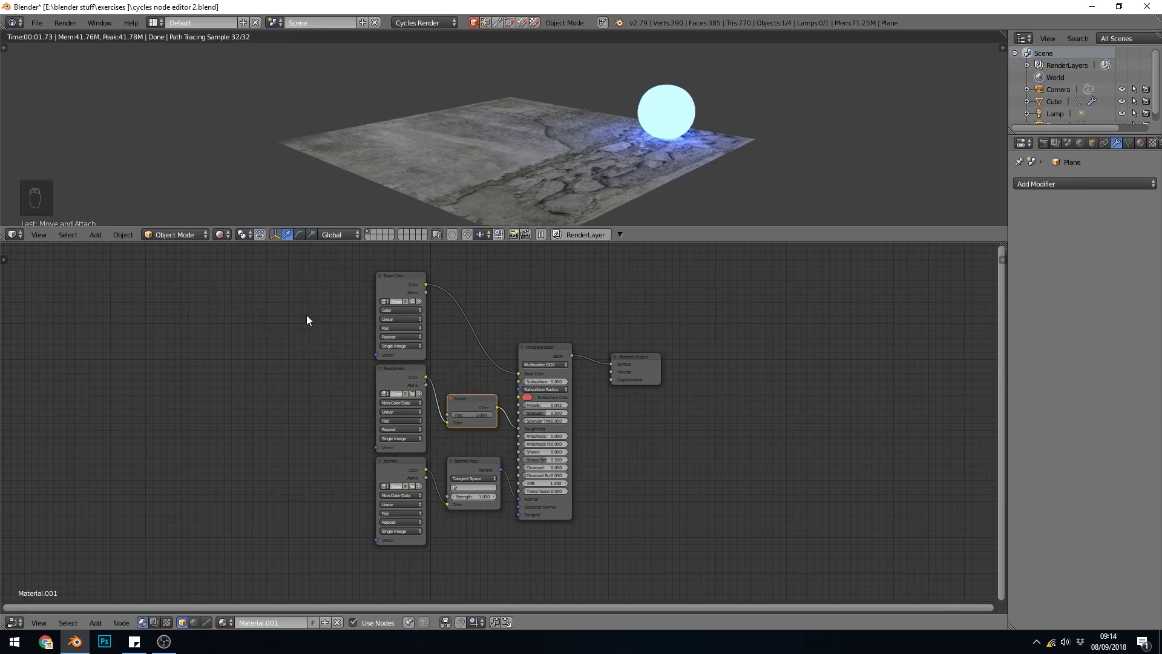
left_click(404, 281, "ctrl+shift")
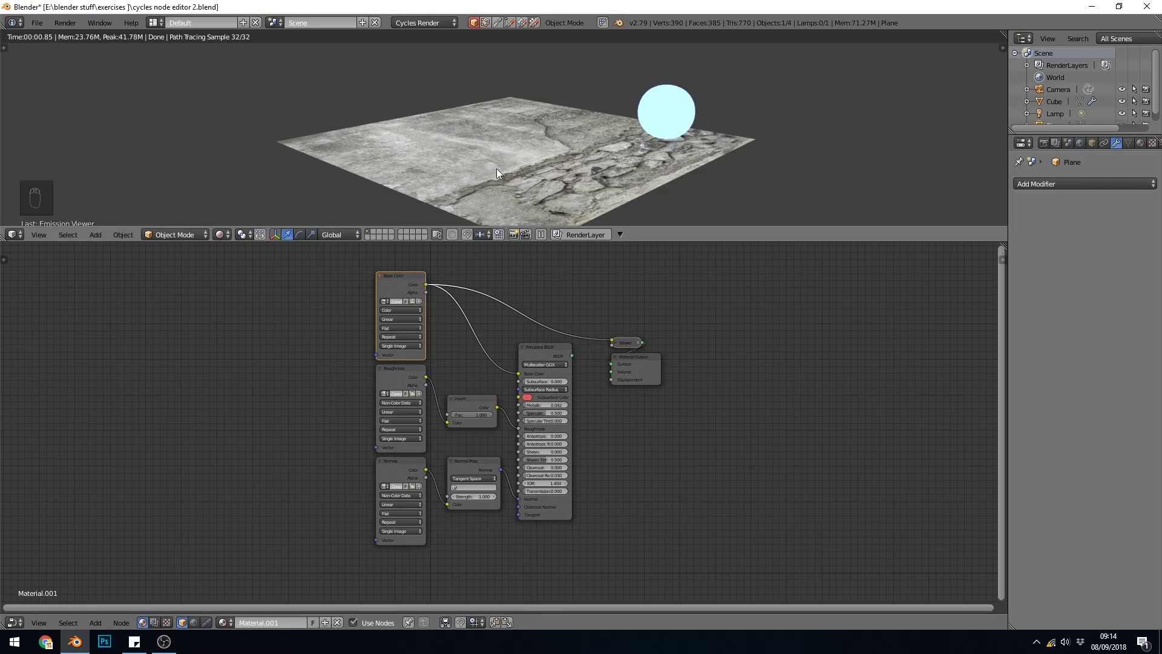
left_click(395, 373, "ctrl+shift")
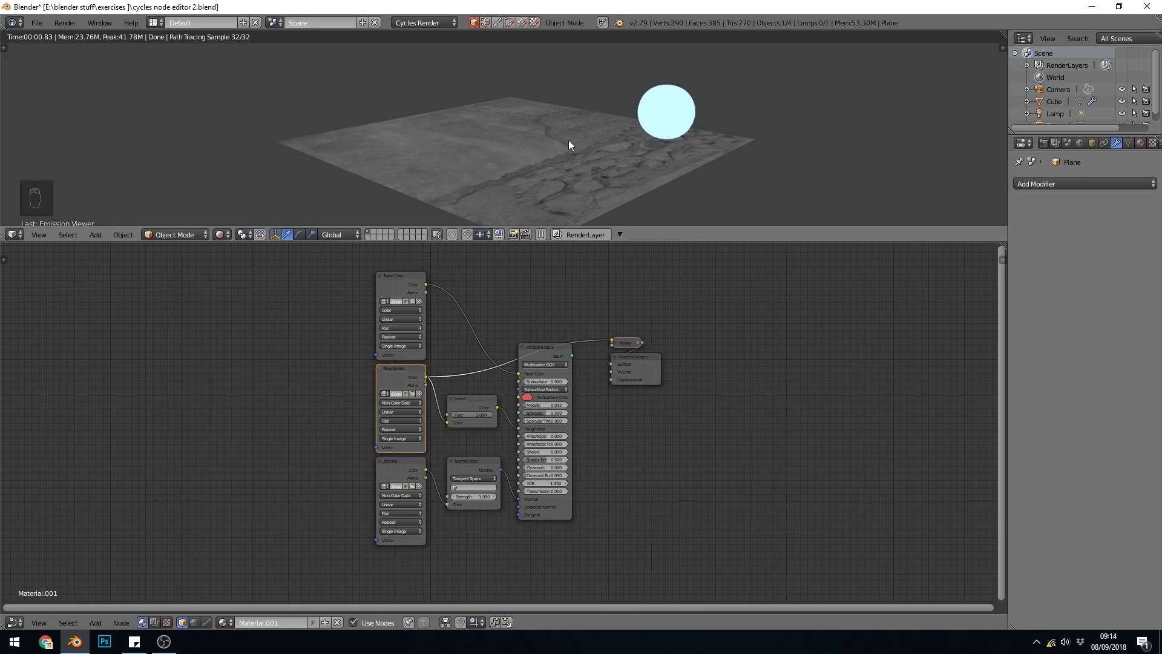
left_click(401, 464, "ctrl+shift")
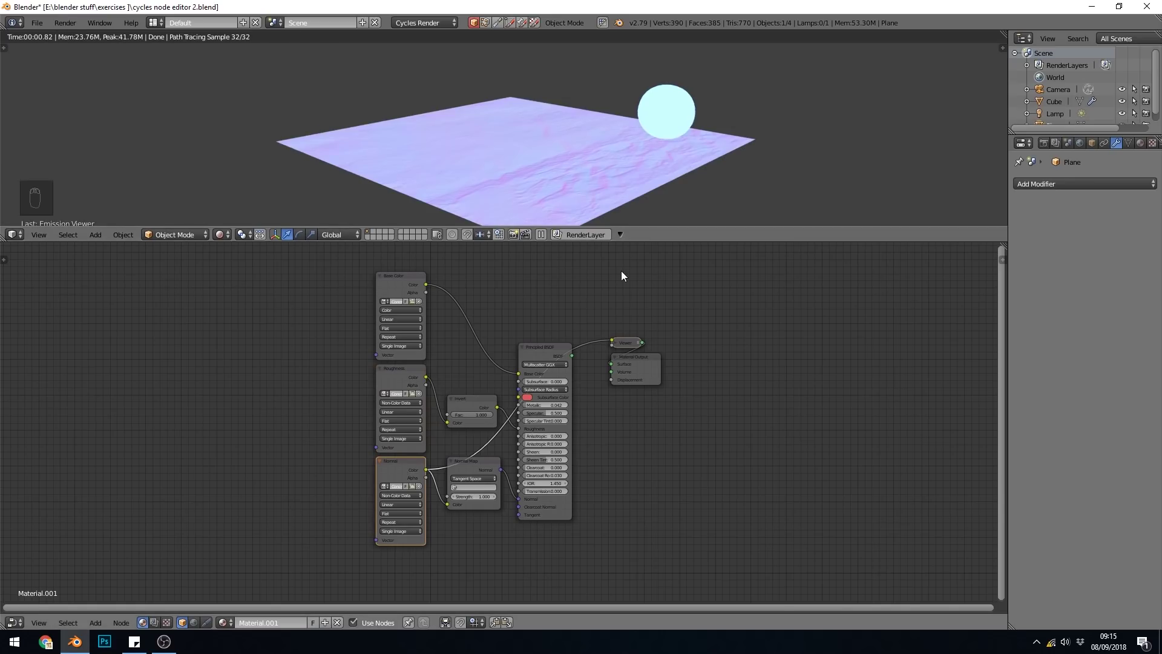
Compare the Roughness texture with its inverted output, then restore the full Principled BSDF material.
left_click(387, 372, "ctrl+shift")
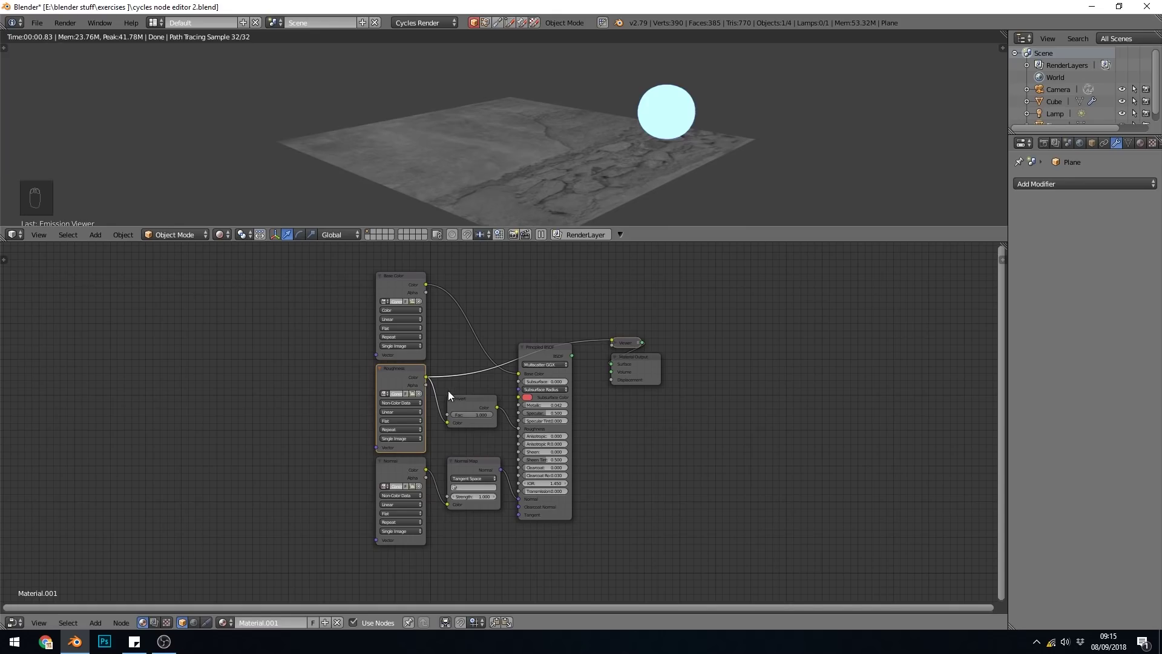
left_click(474, 408, "ctrl+shift")
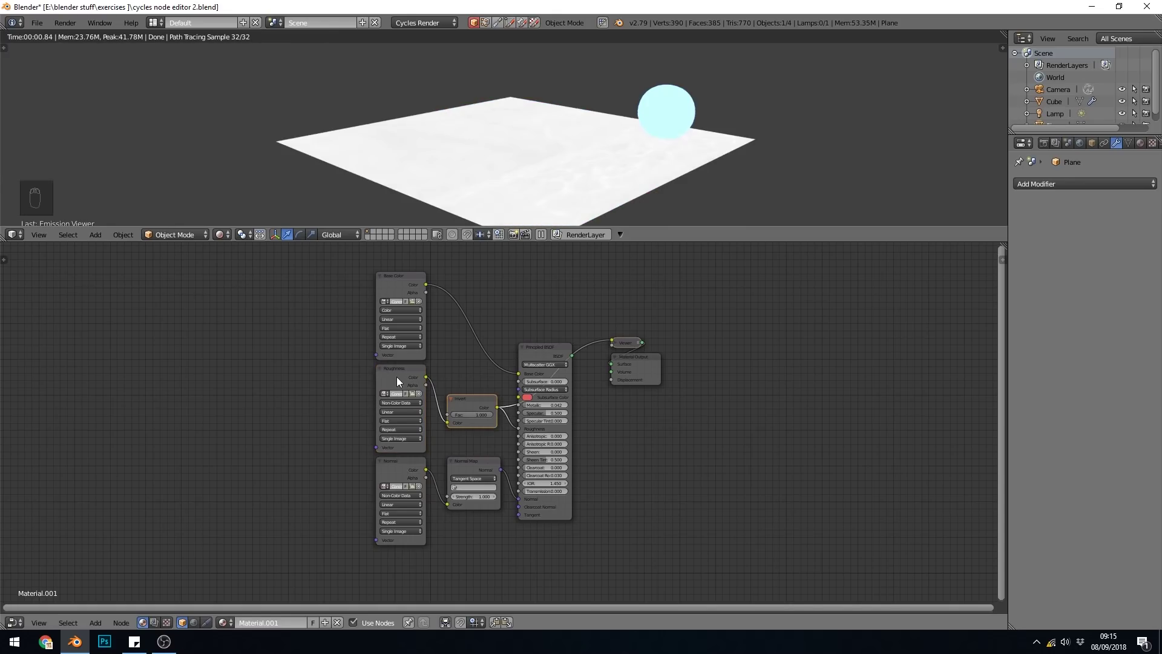
left_click(397, 377, "ctrl+shift")
left_click(473, 408, "ctrl+shift")
left_click(545, 346, "ctrl+shift")
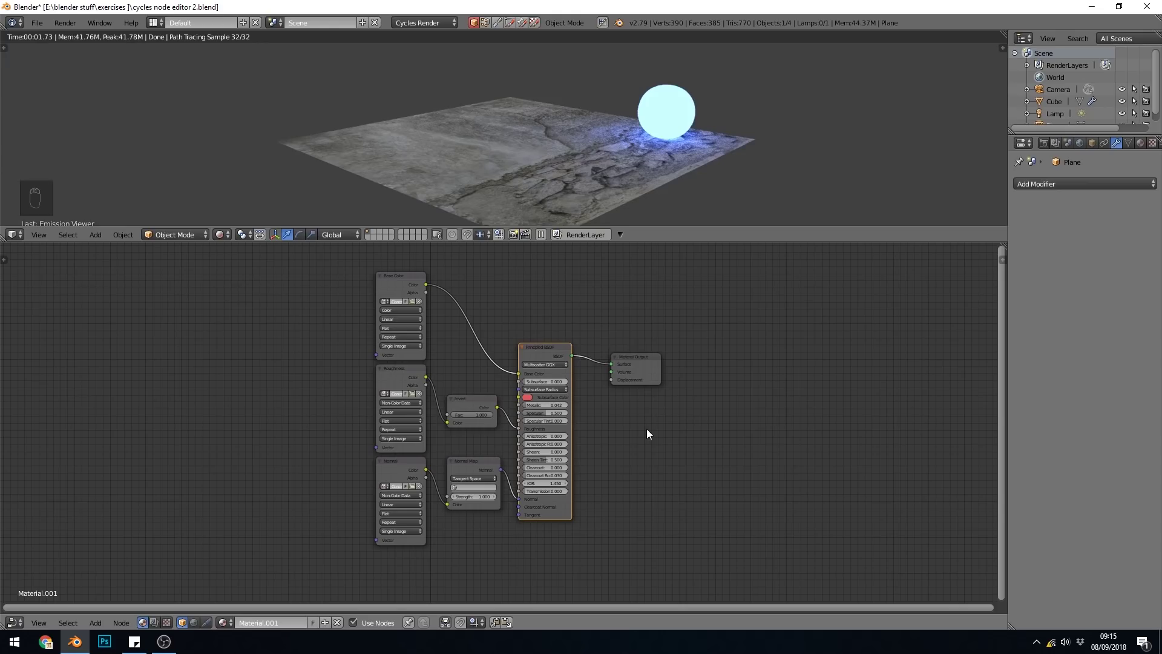
left_click(544, 345)
key("shift+d")
left_click(624, 431)
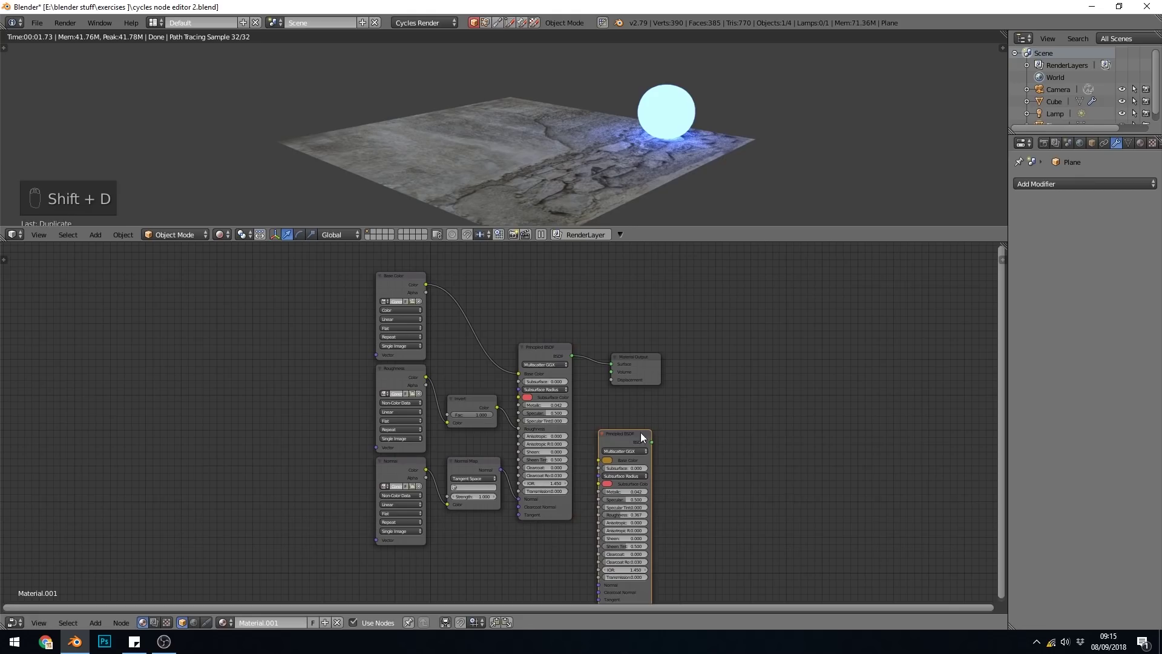
middle_click_drag(707, 433, 633, 369)
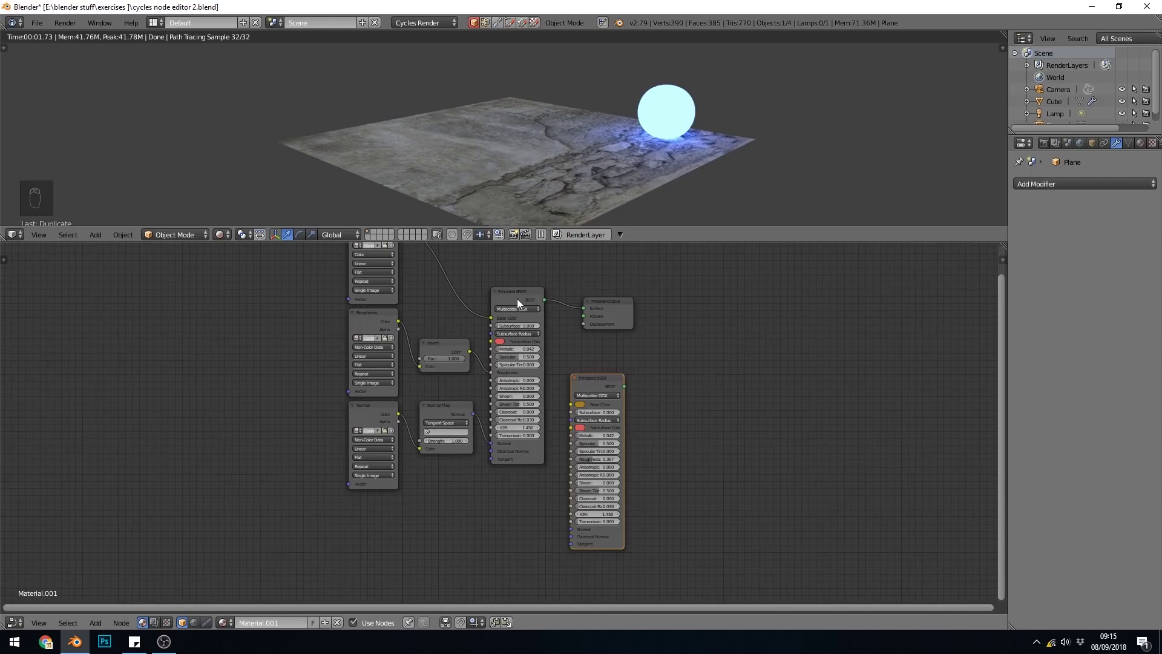
right_click_drag(517, 299, 582, 396, "alt")
left_click_drag(600, 310, 781, 344)
left_click_drag(620, 379, 584, 478)
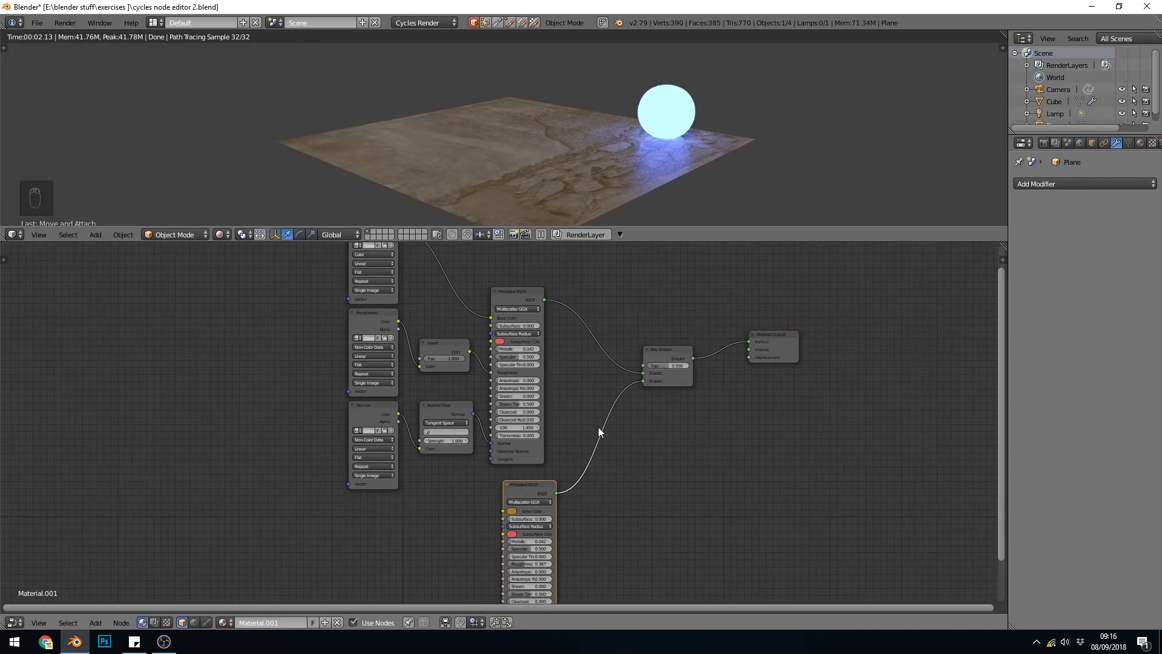
key("ctrl+z")
key("ctrl+z")
key("ctrl+z")
key("ctrl+z")
key("ctrl+z")
key("ctrl+z")
key("ctrl+z")
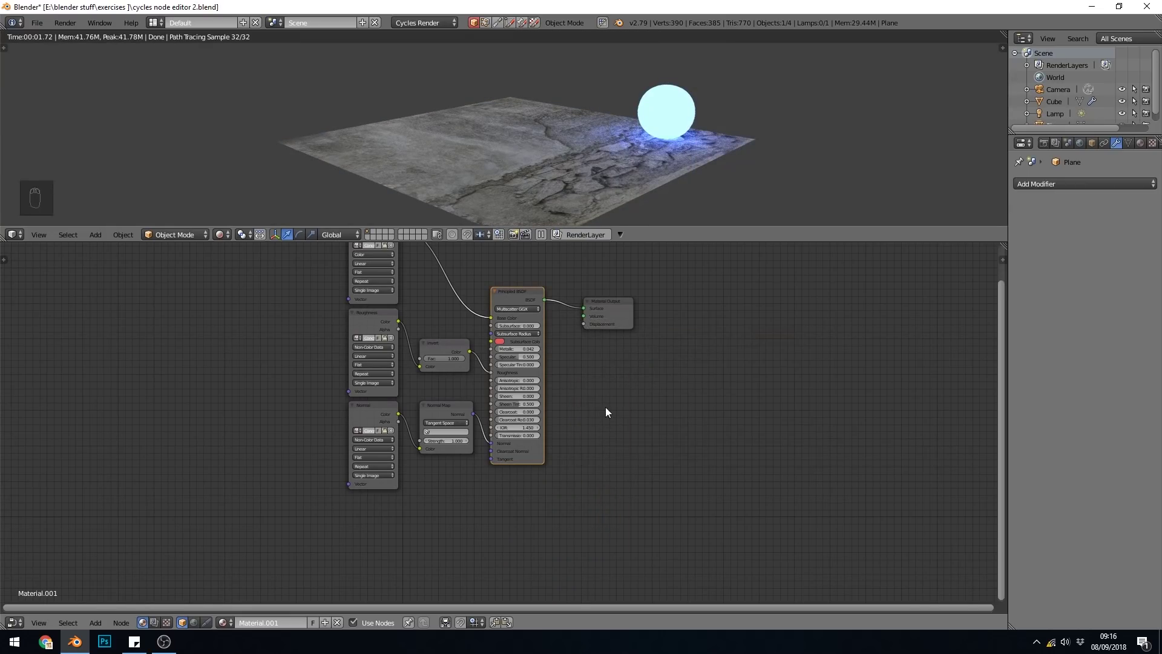
right_click_drag(569, 285, 612, 412, "ctrl")
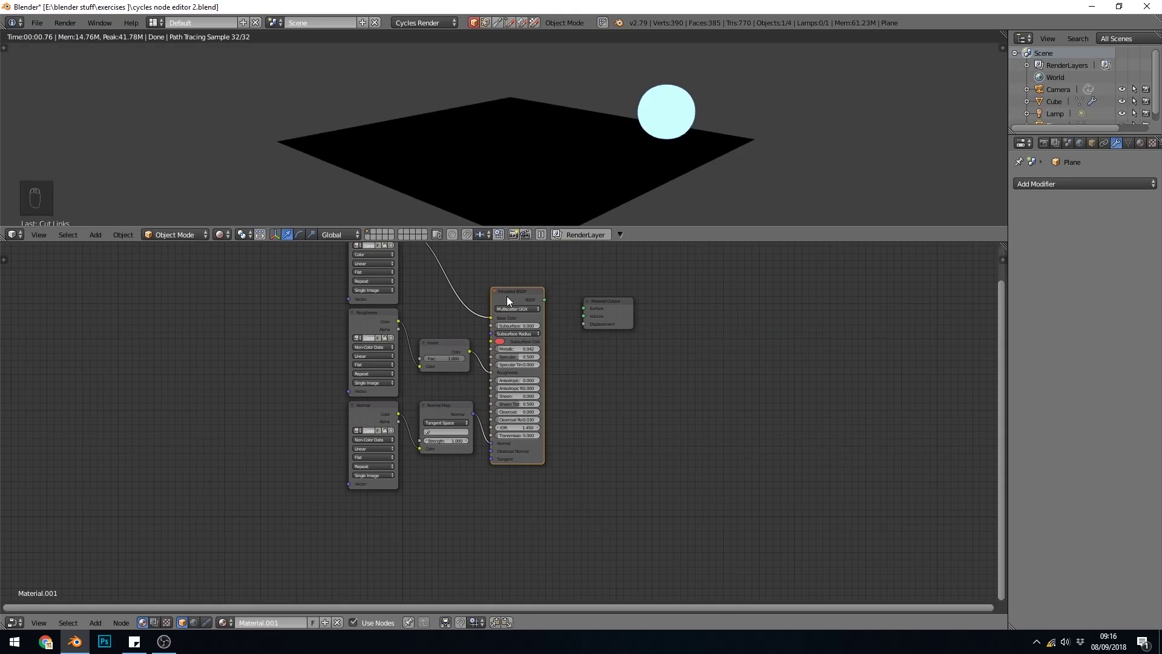
right_click_drag(507, 296, 598, 322, "alt")
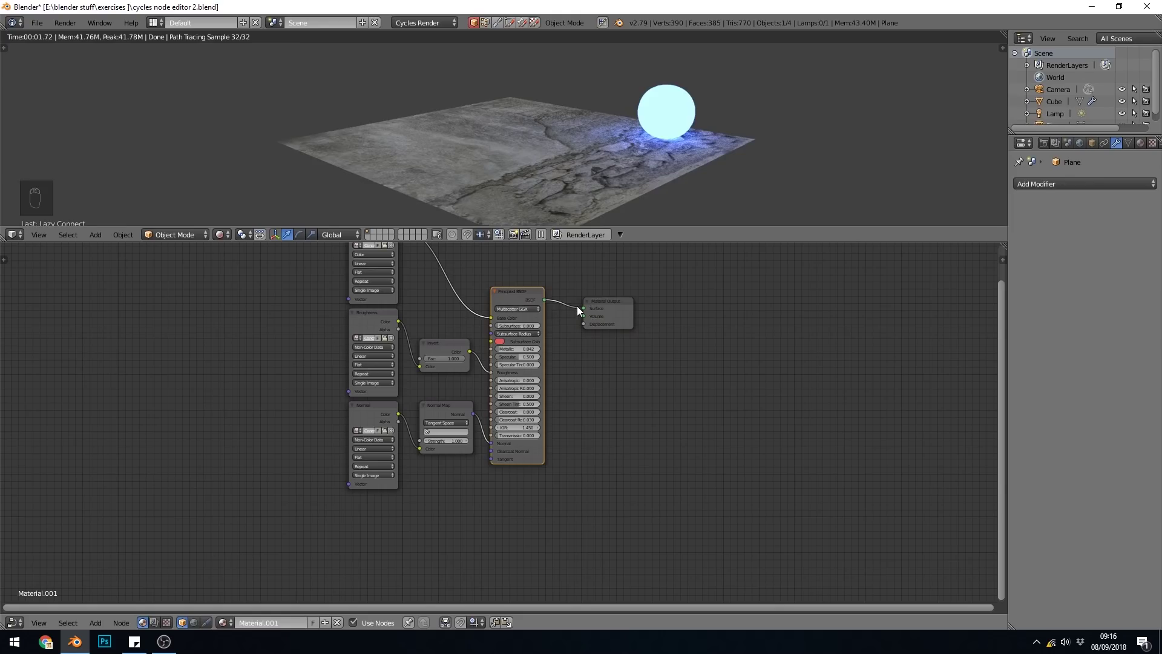
middle_click_drag(484, 273, 526, 330)
right_click_drag(517, 309, 495, 364, "ctrl")
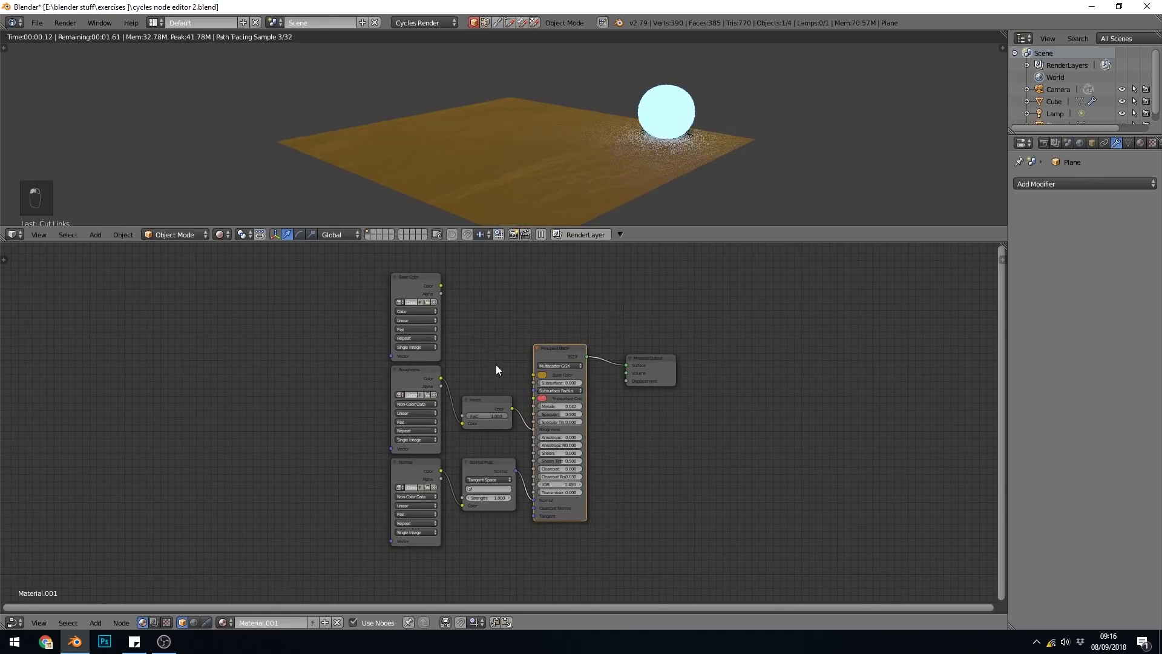
right_click_drag(416, 284, 557, 347, "alt")
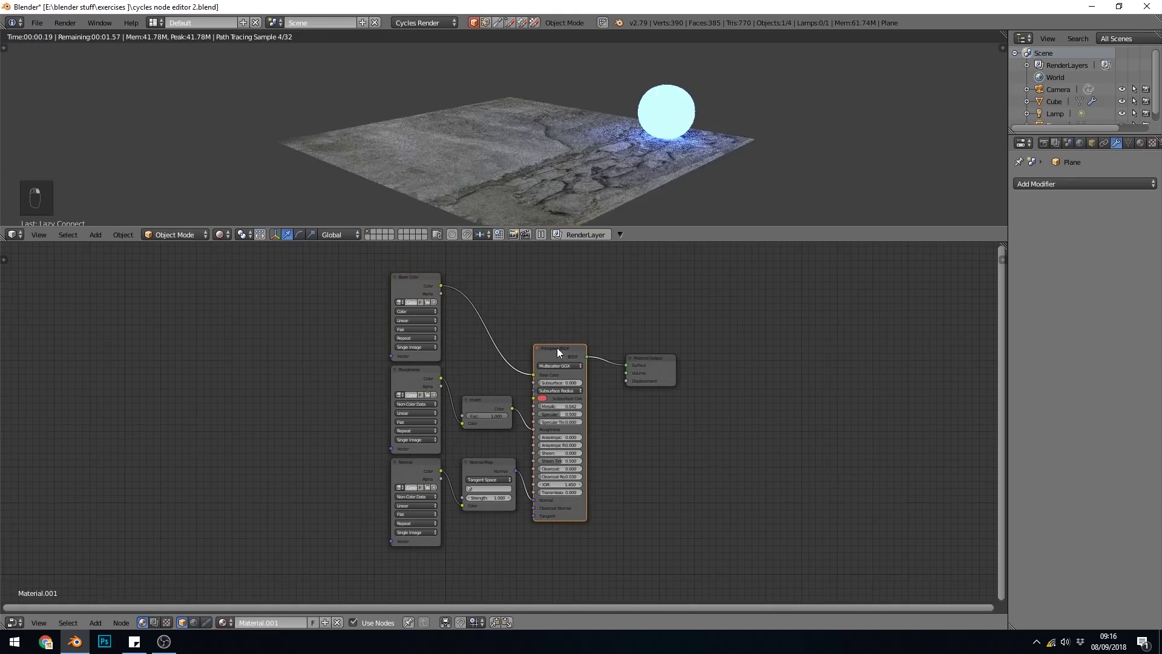
right_click_drag(402, 282, 460, 326, "alt")
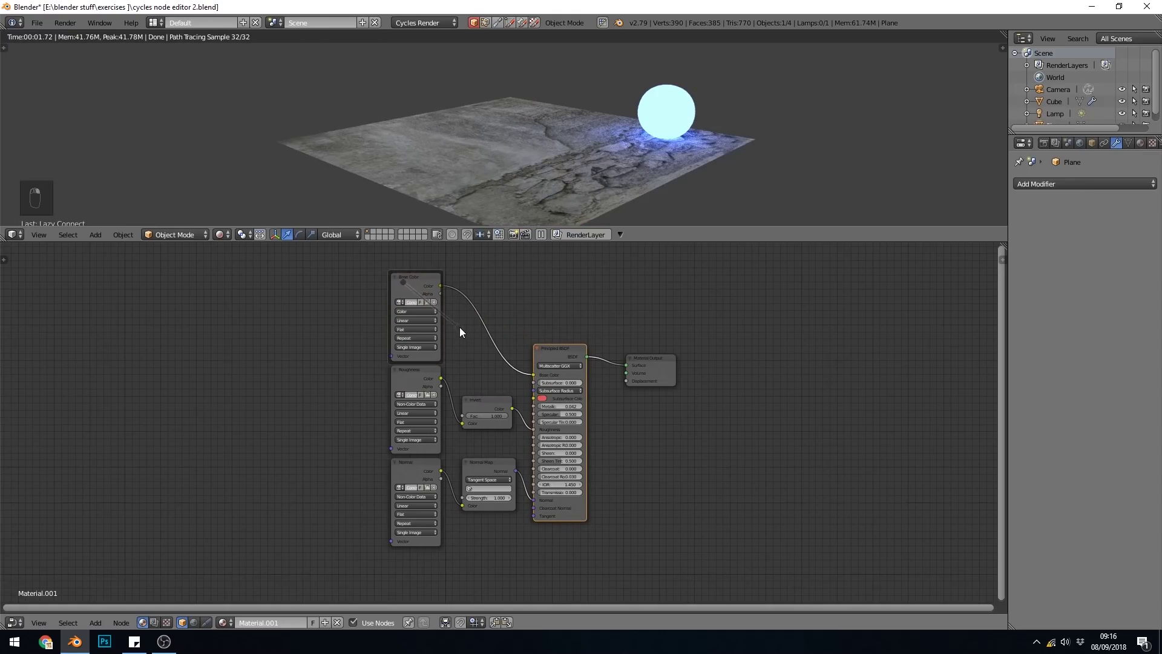
right_click_drag(416, 285, 557, 386, "alt")
mouse_move(541, 401)
right_mouse_down("ctrl")
mouse_move(508, 388)
mouse_move(418, 285)
mouse_move(544, 358)
right_mouse_up("ctrl")
left_click_drag(441, 285, 535, 375)
key("ctrl+space")
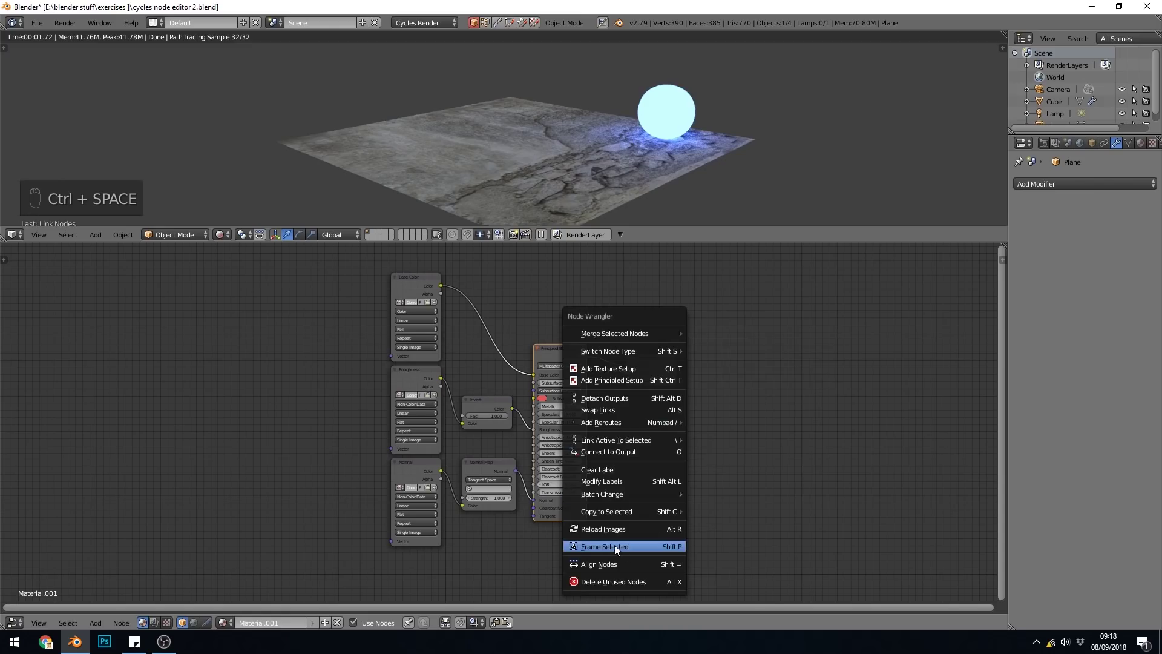